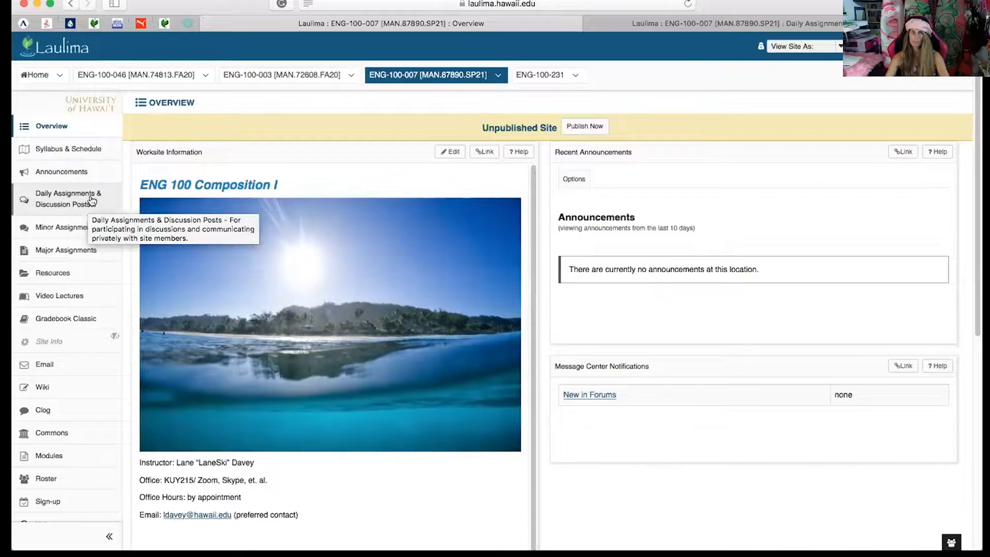
Navigate through Daily Assignments & Discussion Posts into Class Discussions and the Introduction topic.
click(91, 200)
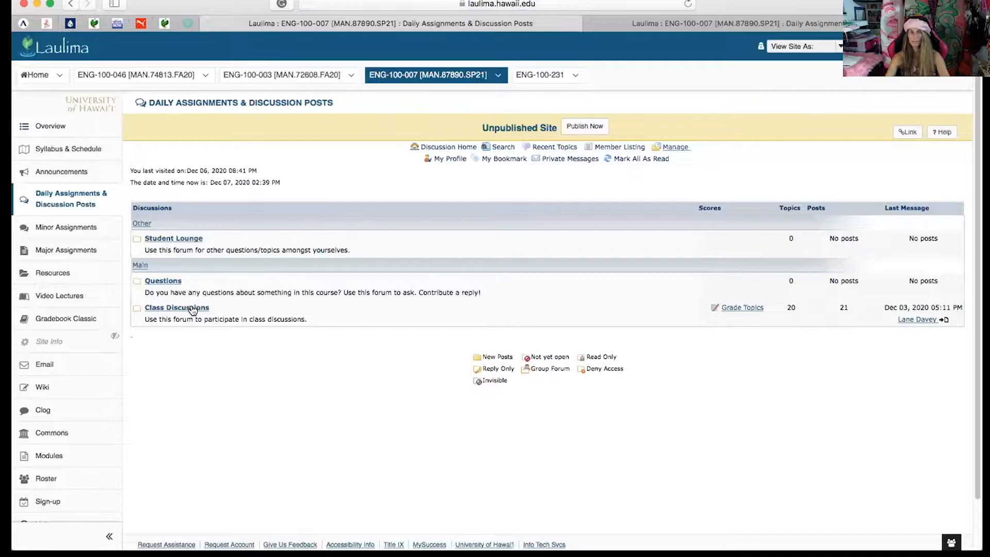
click(176, 307)
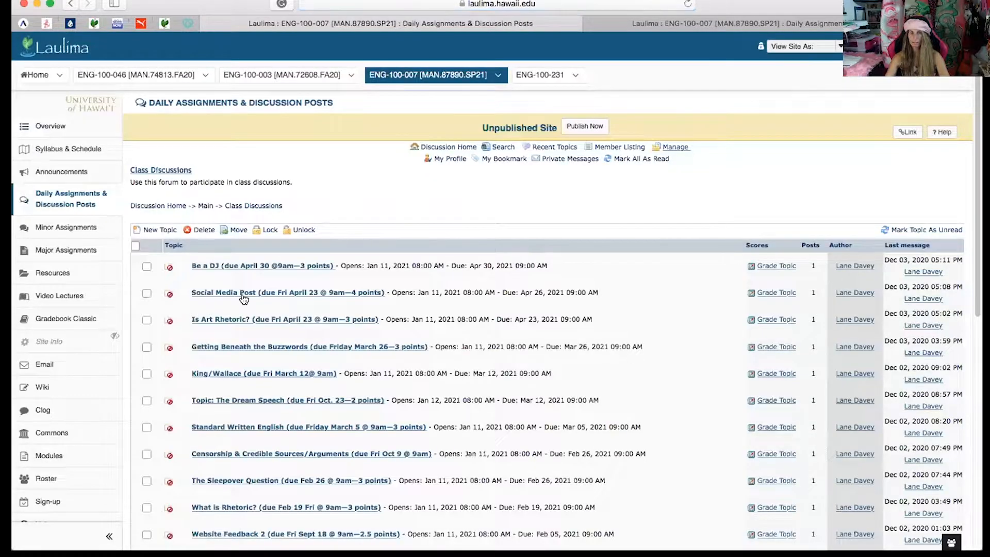
scroll(242, 299, down, 10)
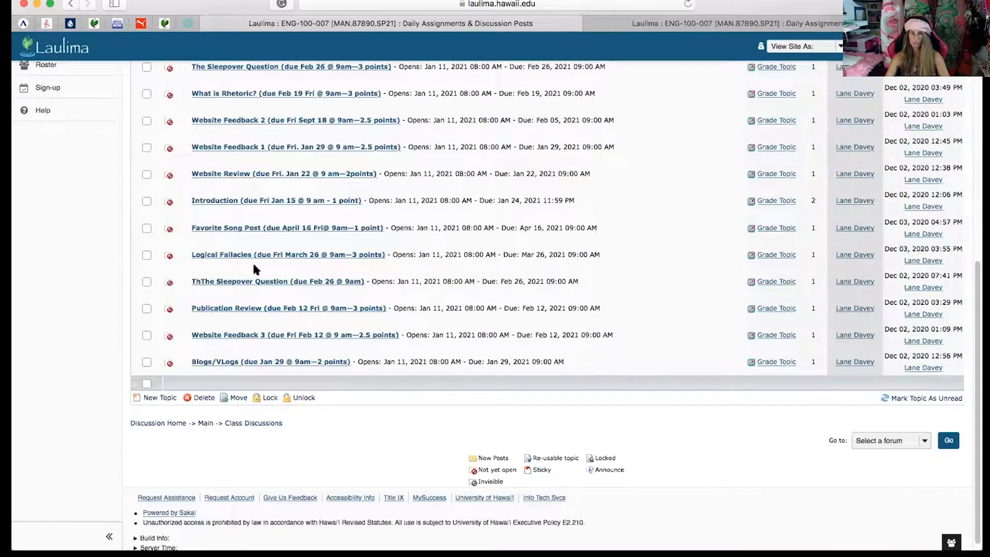
click(266, 202)
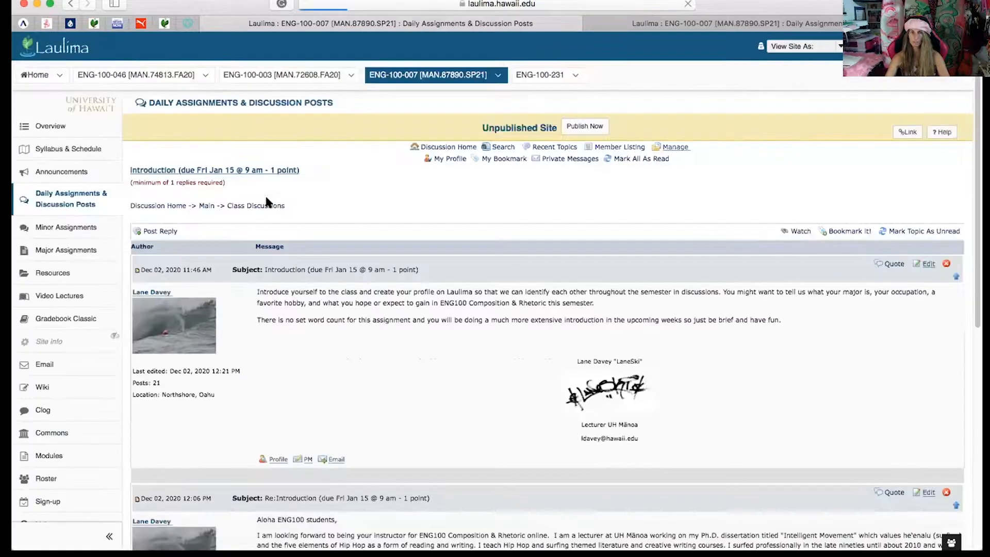
scroll(368, 327, down, 3)
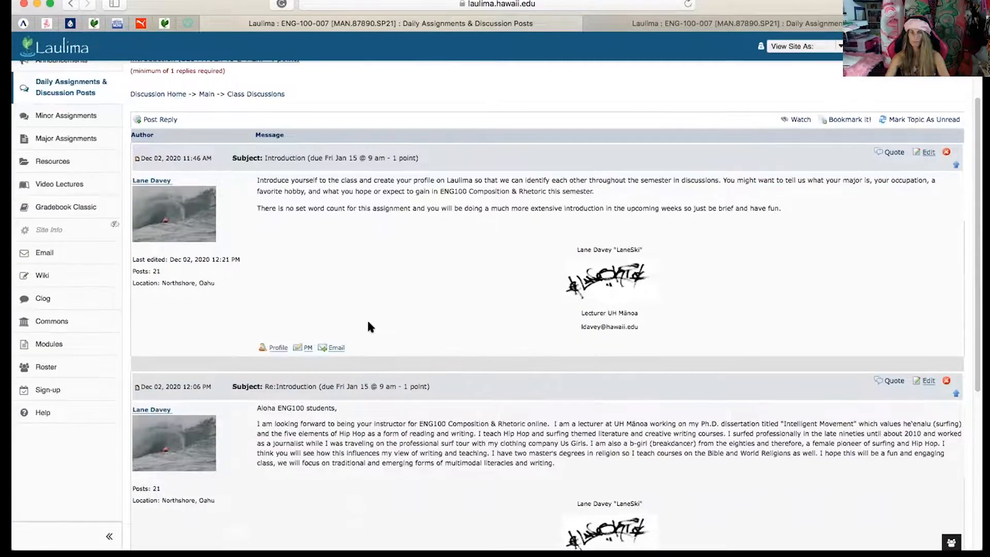
scroll(367, 318, down, 2)
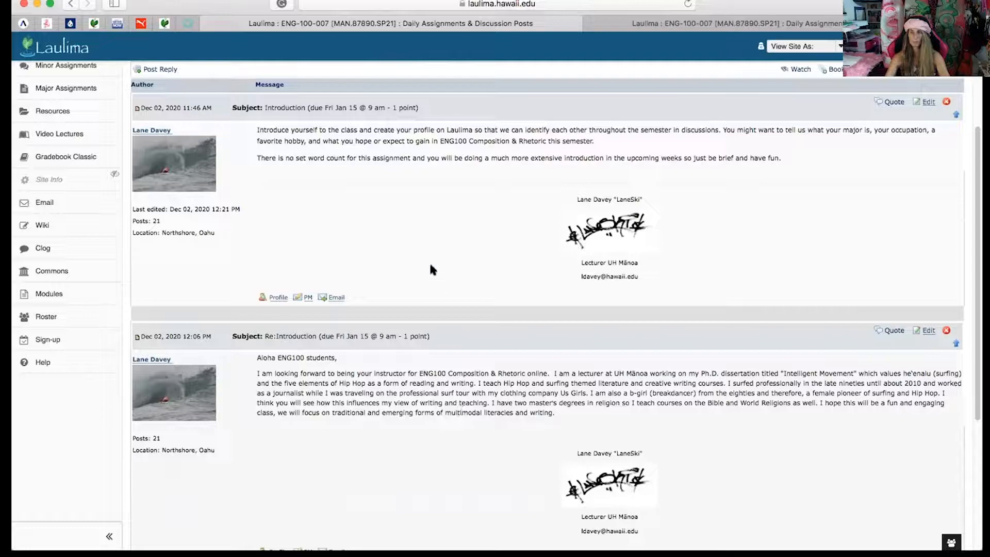
scroll(431, 270, down, 3)
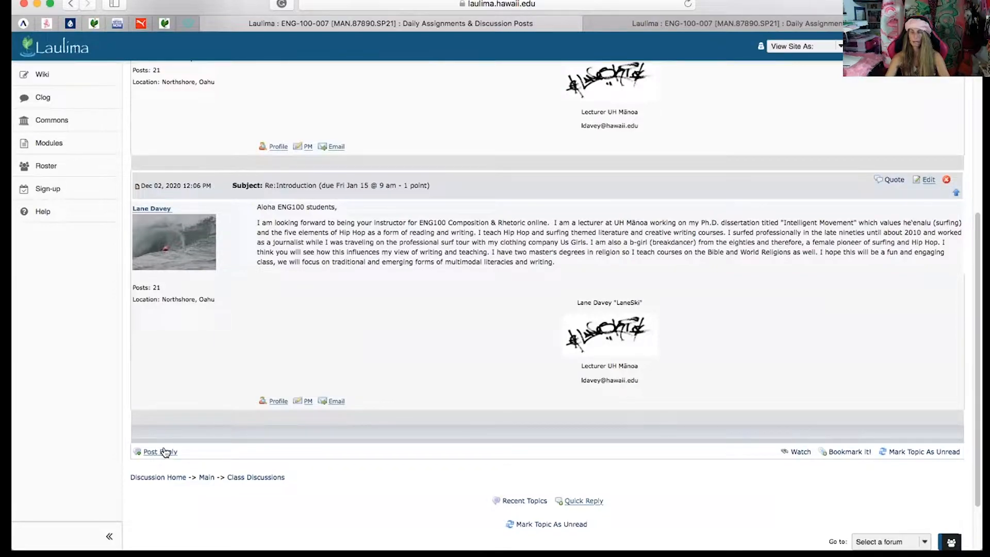
scroll(196, 412, up, 10)
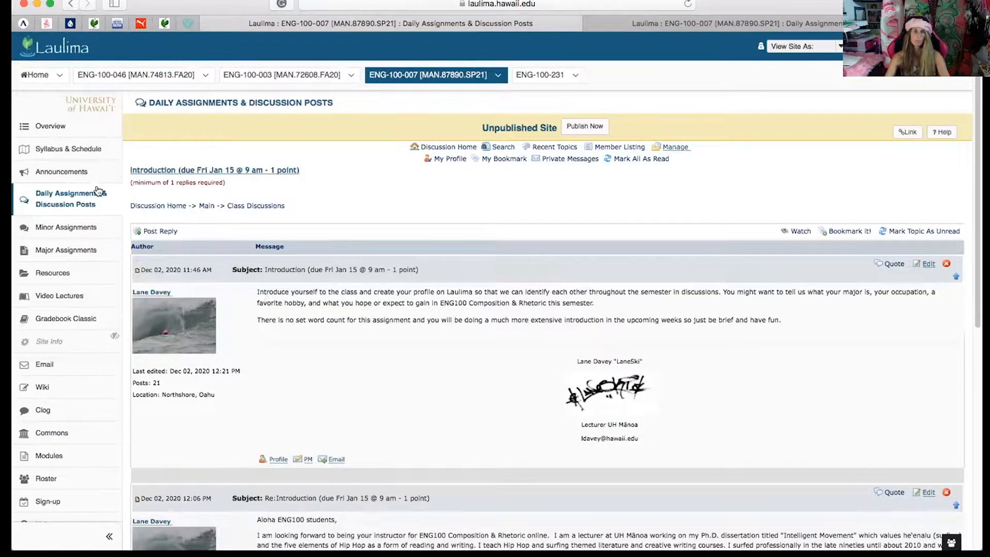
Go to Syllabus & Schedule and expand Schedule Spring 2021 to its Week 1 assignments.
click(80, 150)
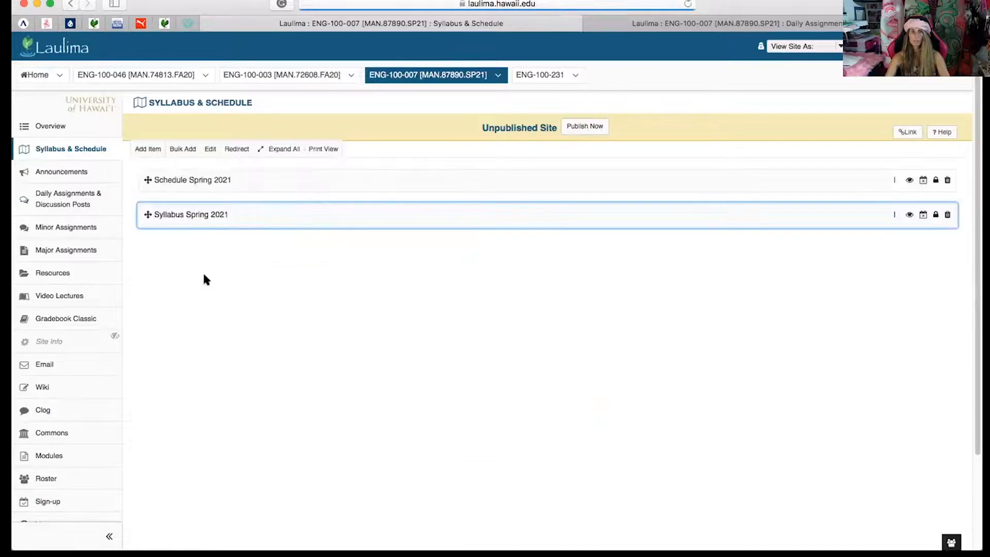
click(216, 104)
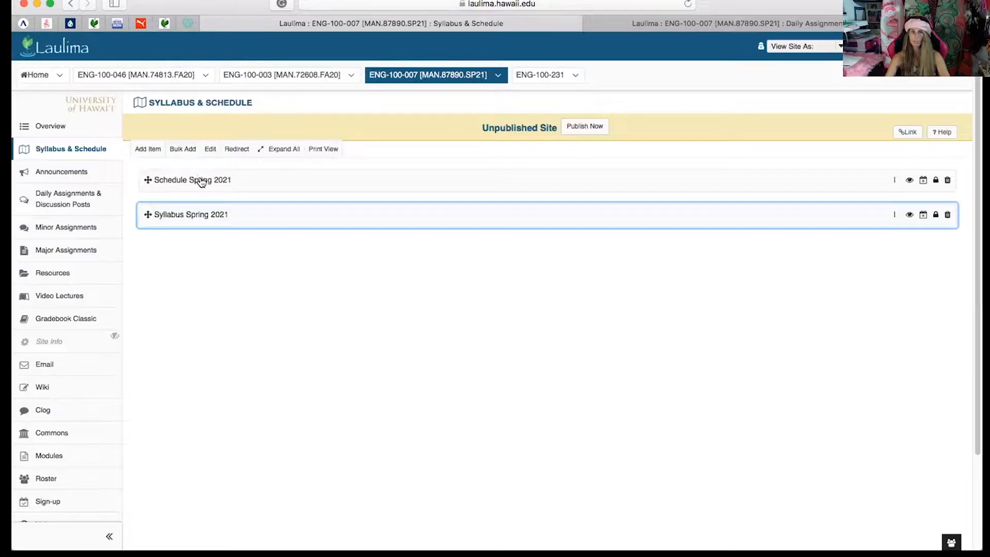
click(192, 179)
scroll(366, 296, down, 4)
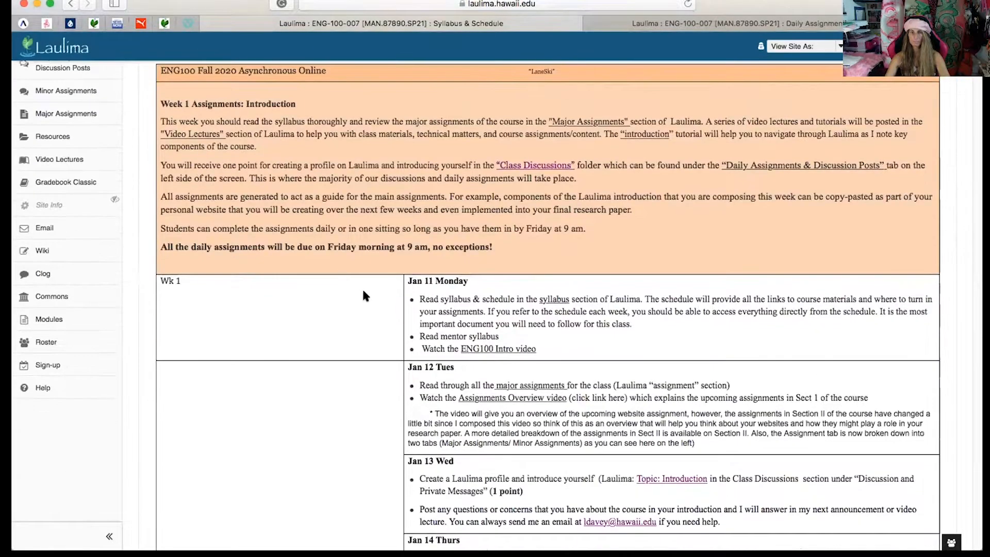
scroll(362, 287, down, 1)
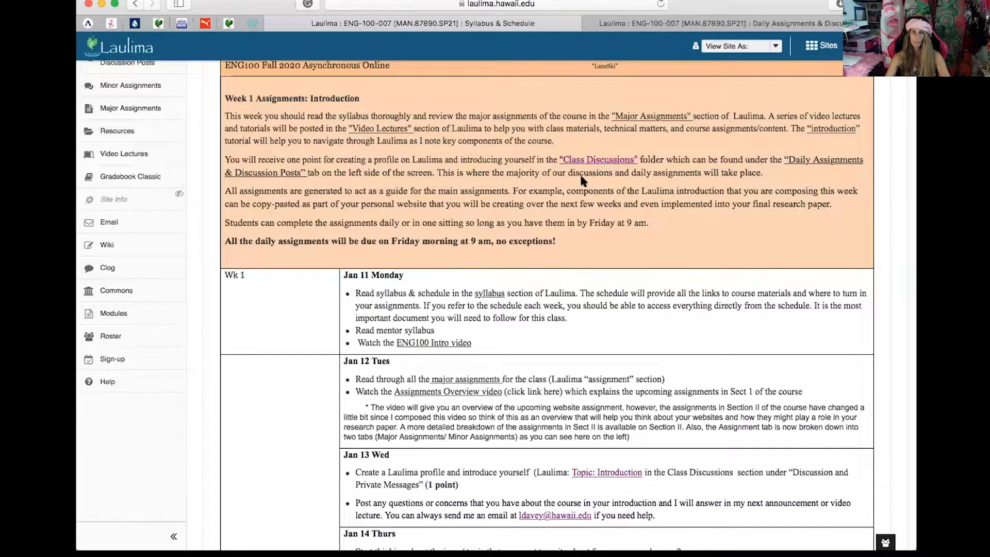
scroll(610, 179, up, 1)
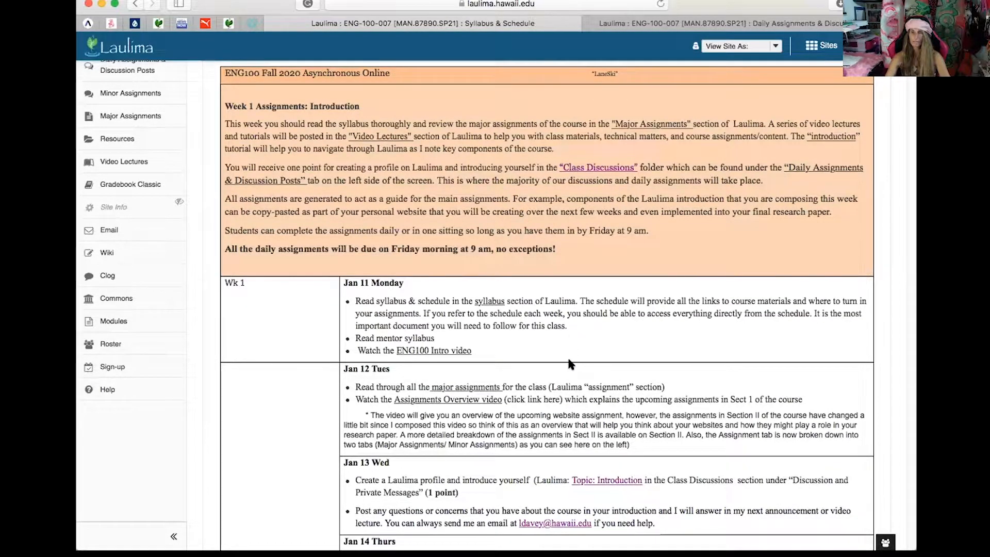
scroll(567, 356, down, 2)
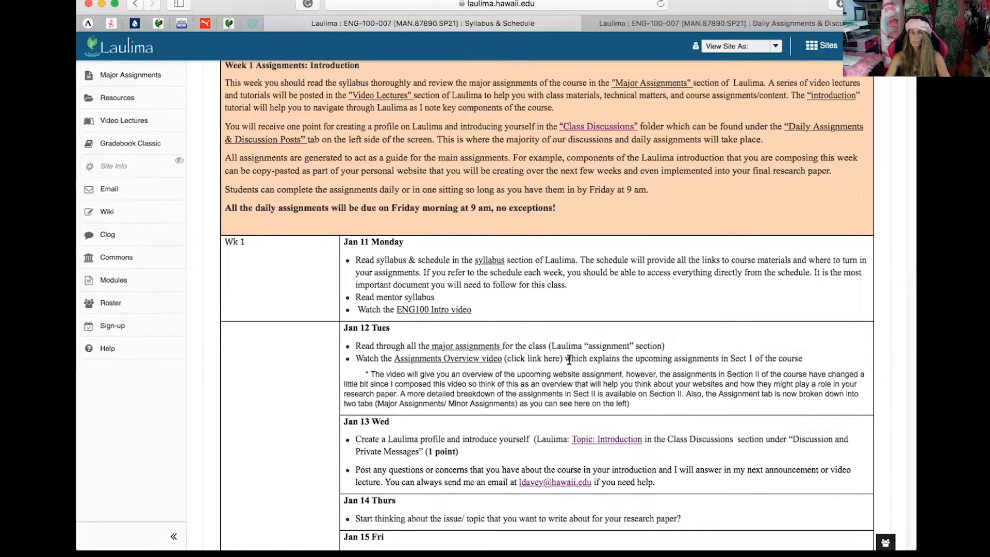
scroll(567, 357, down, 2)
scroll(567, 359, down, 1)
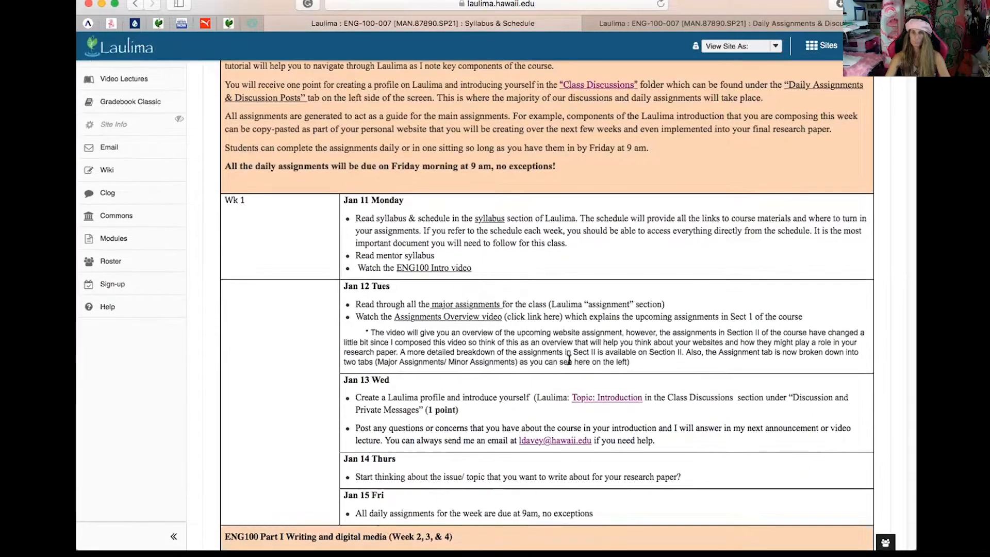
scroll(568, 358, down, 1)
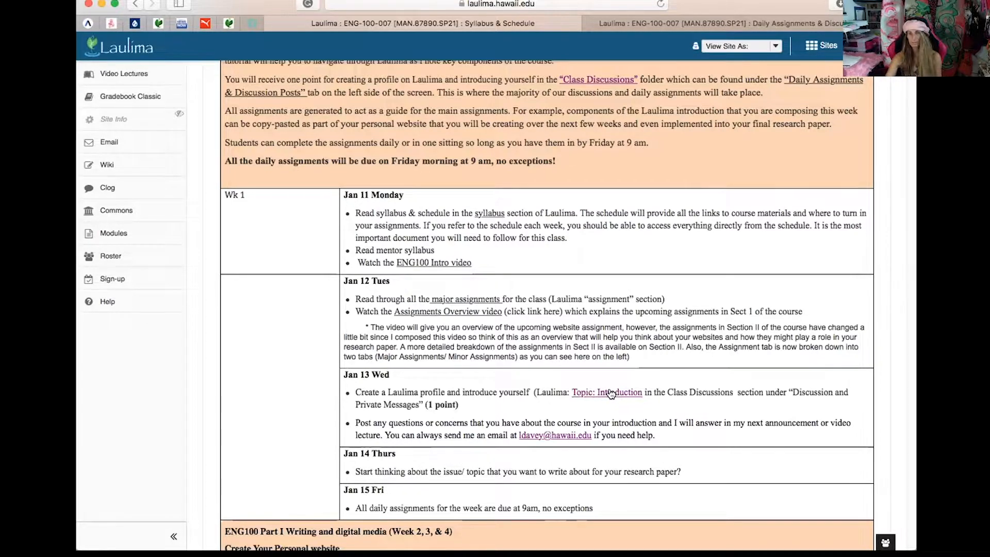
click(610, 393)
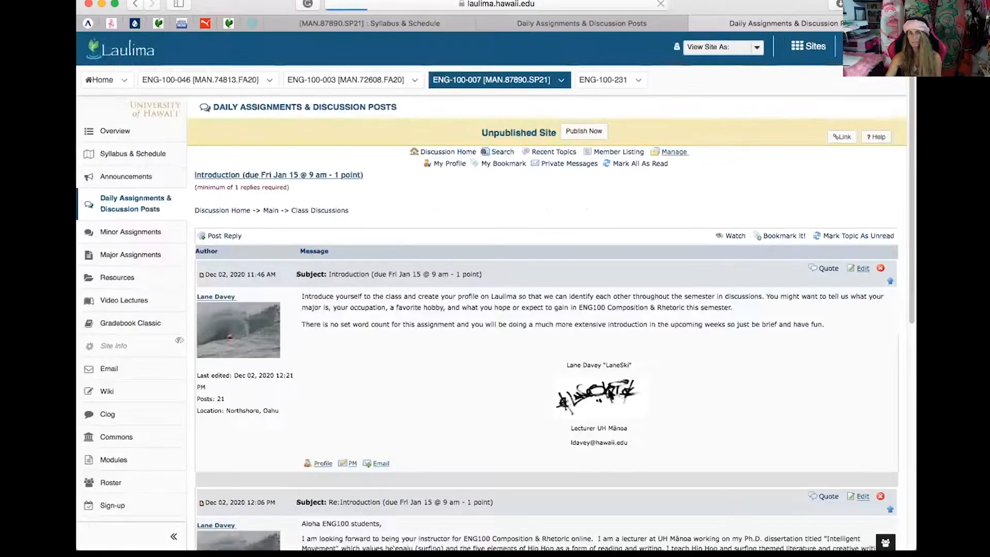
click(133, 5)
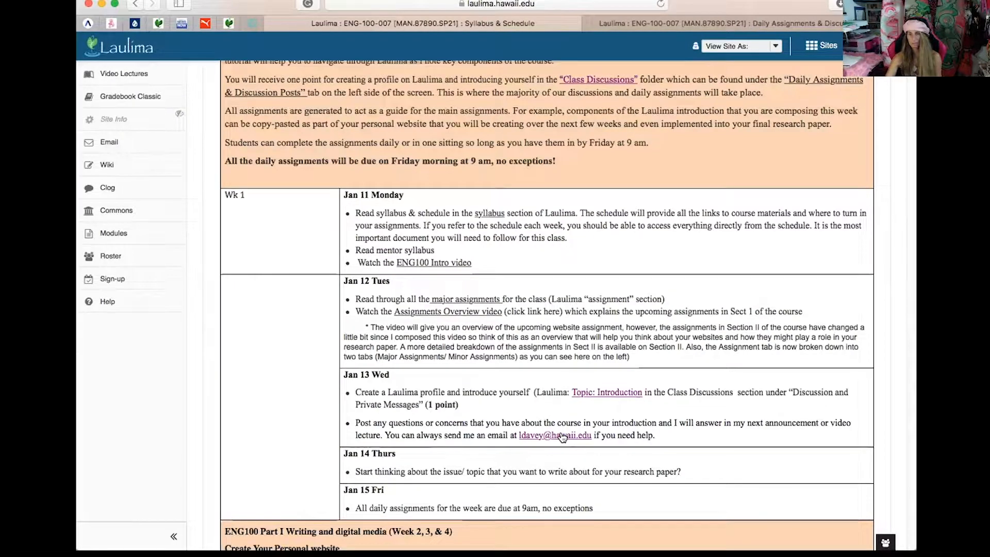
scroll(561, 436, down, 1)
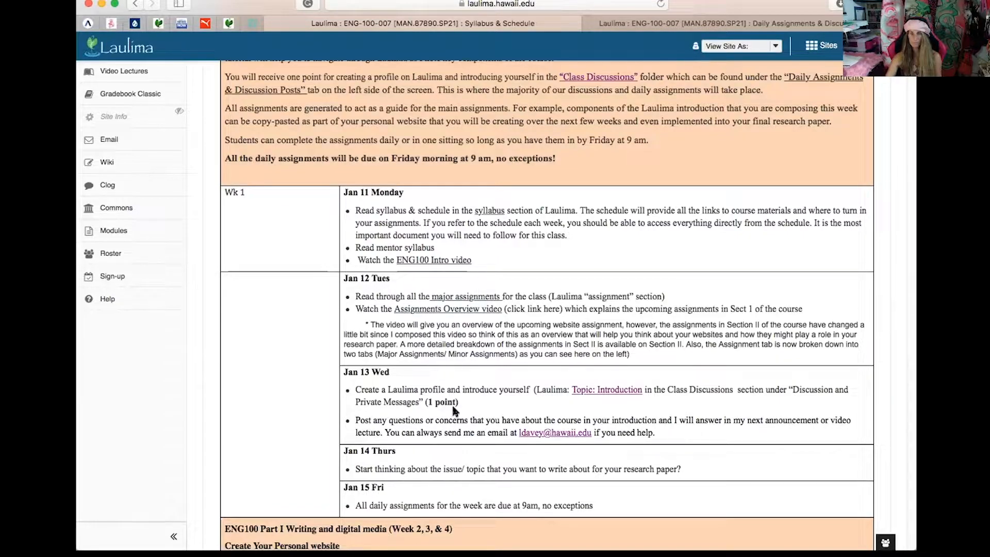
scroll(454, 411, down, 1)
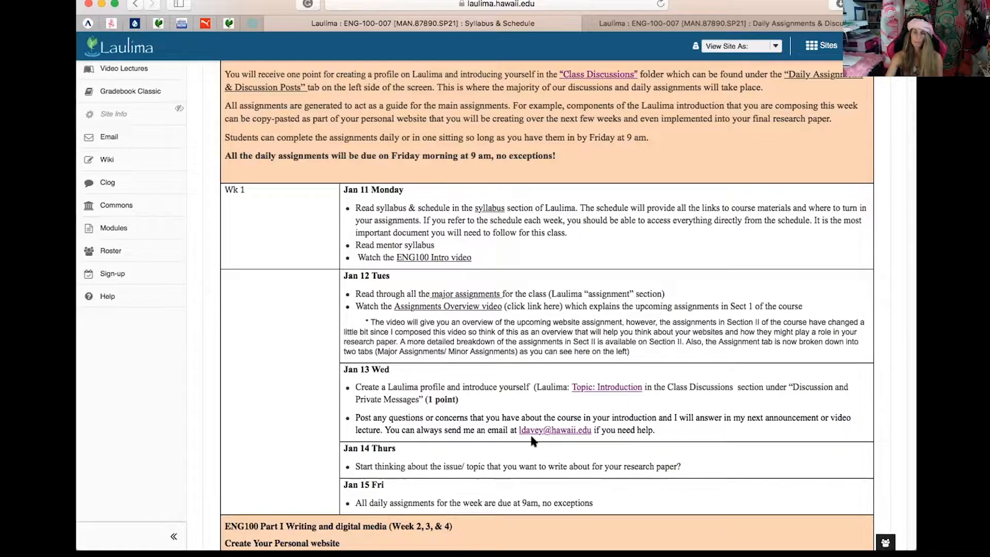
scroll(532, 441, down, 2)
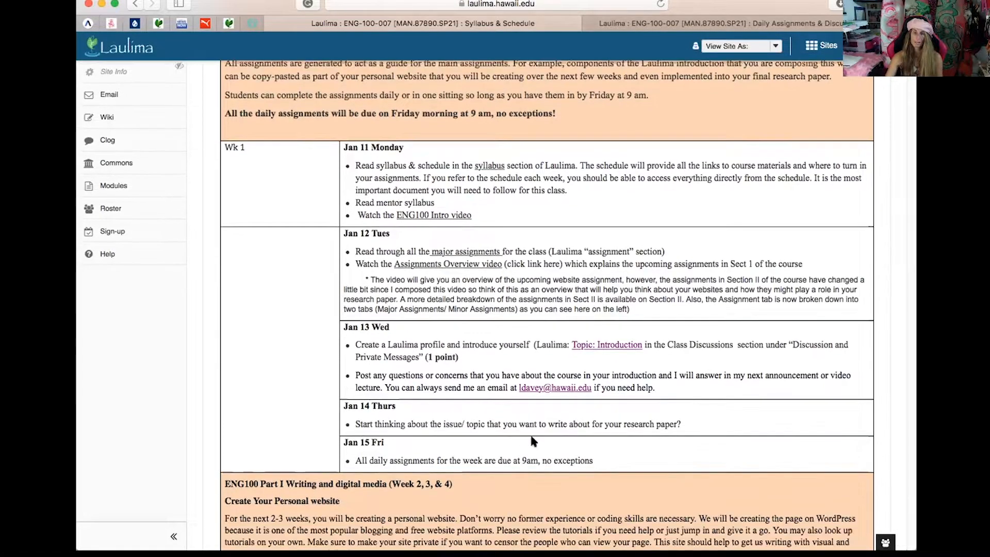
scroll(532, 440, down, 2)
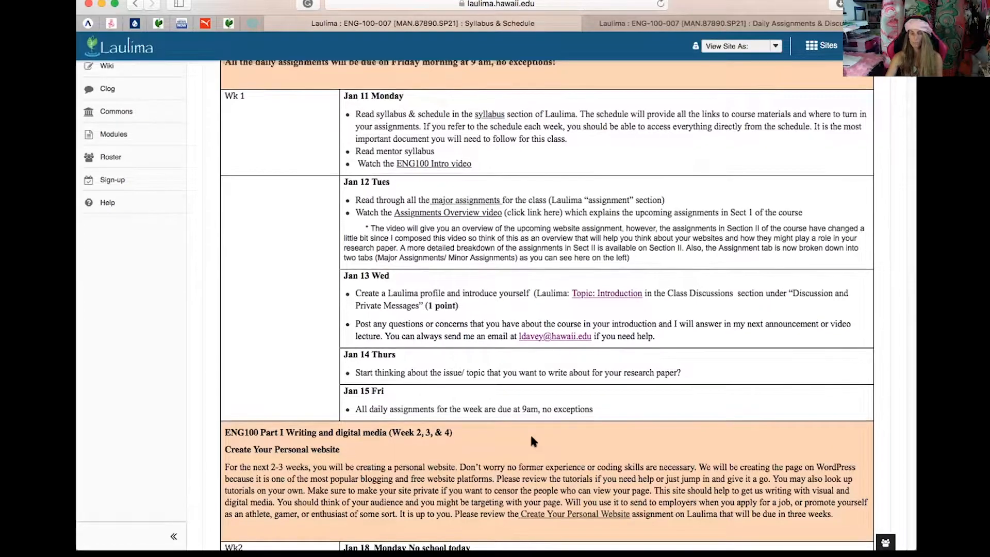
scroll(532, 441, down, 1)
scroll(530, 433, down, 1)
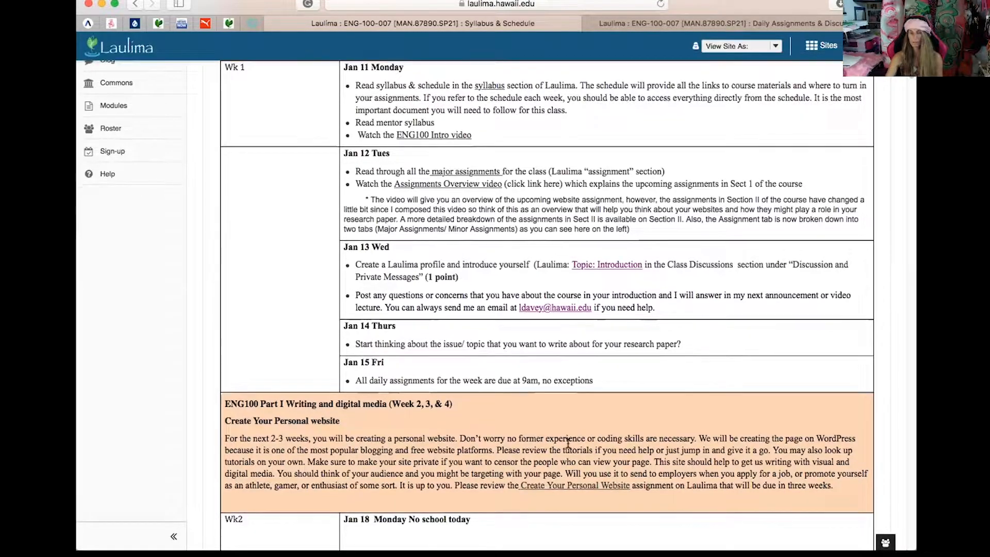
scroll(568, 433, down, 2)
scroll(568, 442, down, 1)
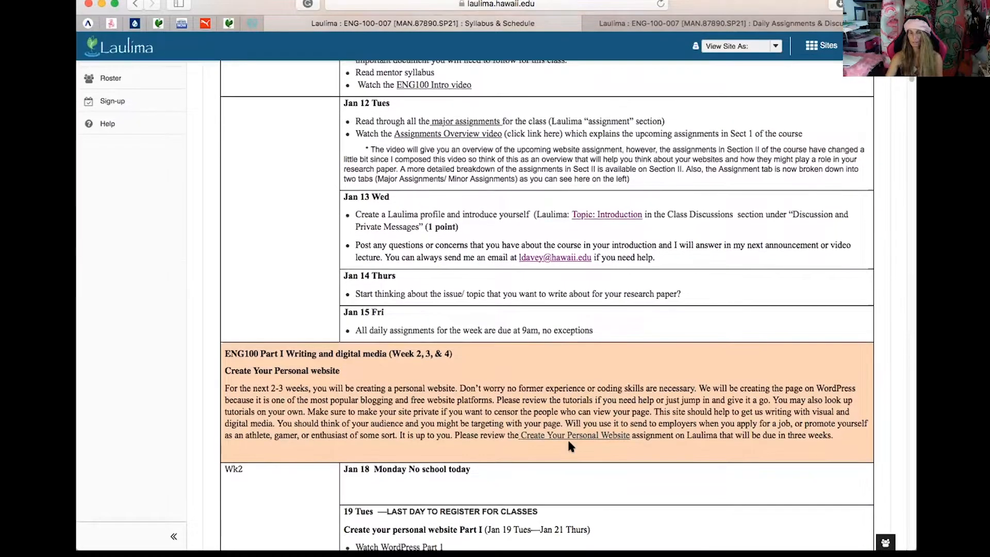
scroll(568, 442, down, 2)
scroll(570, 445, down, 3)
scroll(569, 446, down, 3)
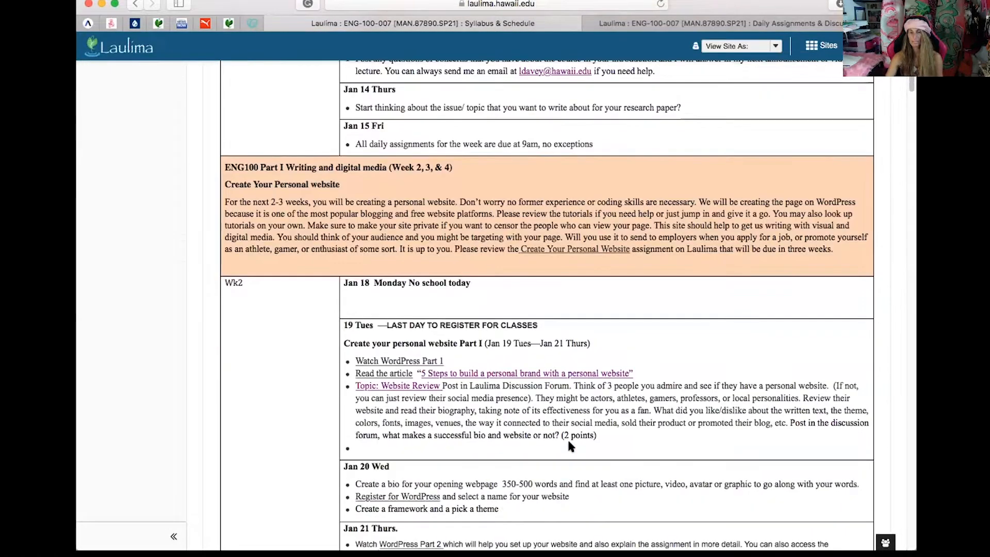
scroll(569, 445, down, 1)
scroll(569, 446, down, 5)
scroll(569, 445, down, 4)
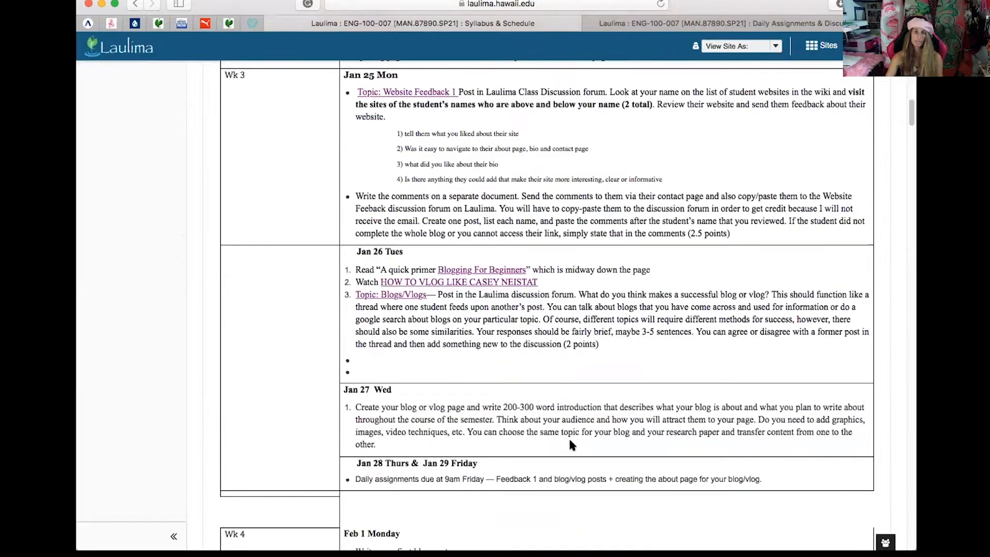
scroll(569, 445, down, 4)
scroll(569, 446, down, 3)
scroll(568, 443, down, 2)
scroll(569, 443, down, 4)
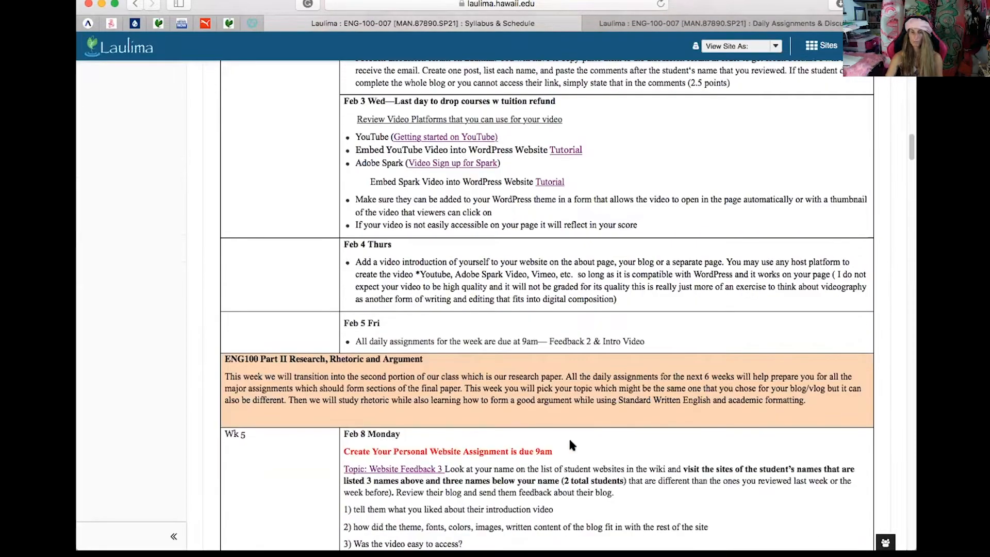
scroll(562, 438, down, 4)
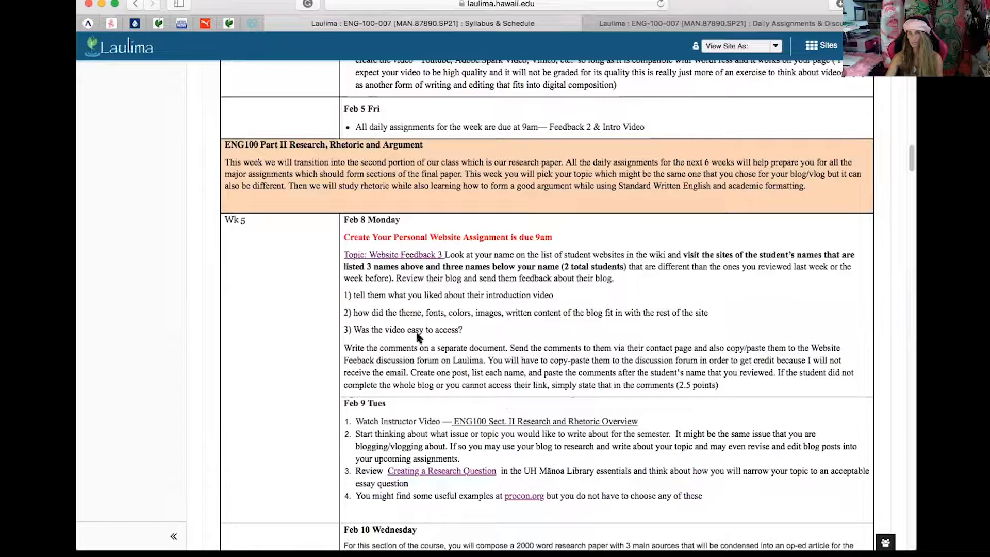
scroll(431, 379, down, 2)
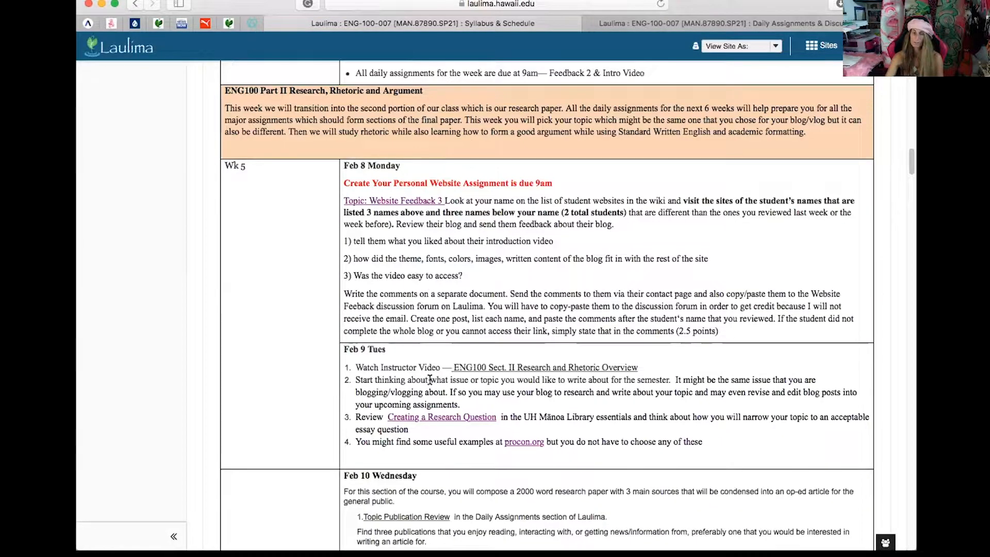
scroll(431, 380, down, 2)
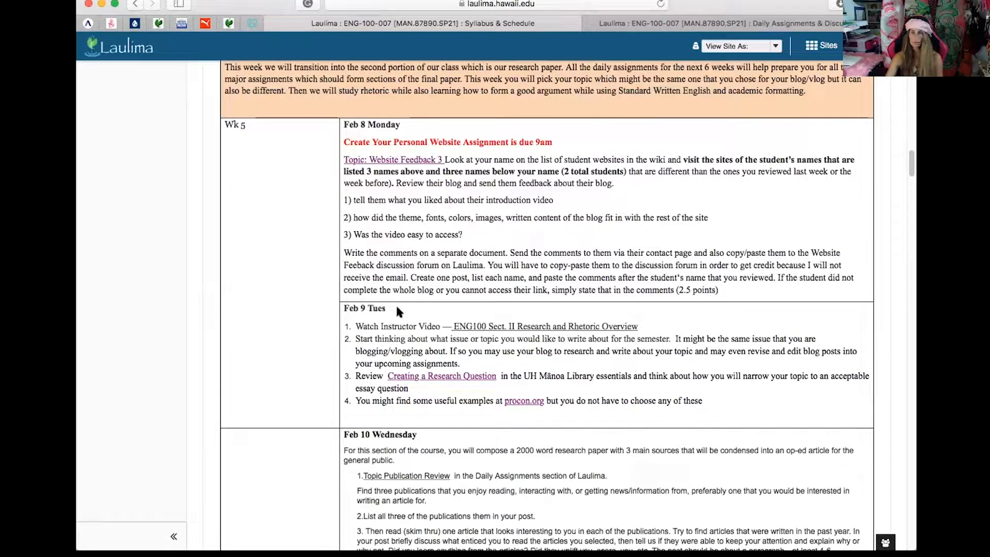
scroll(418, 328, up, 1)
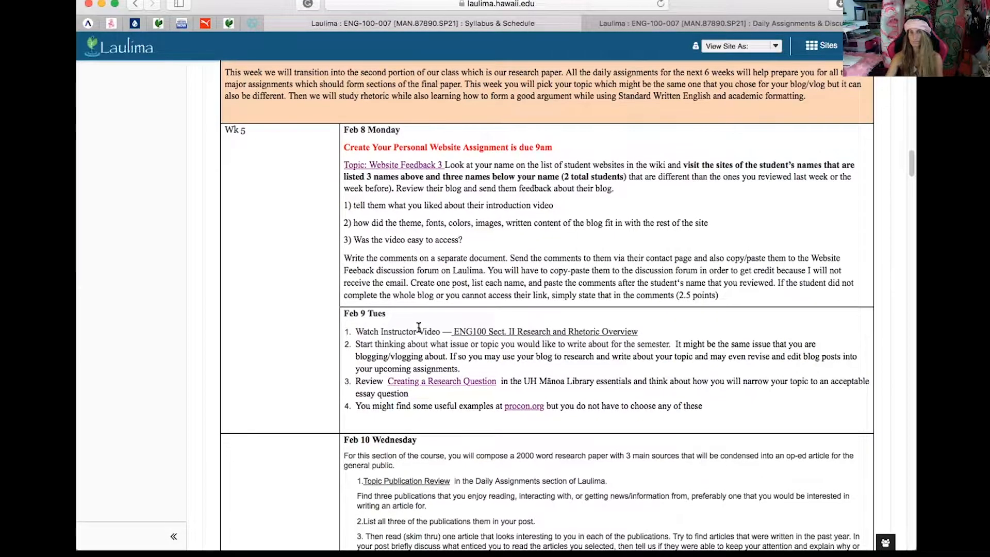
scroll(418, 328, up, 1)
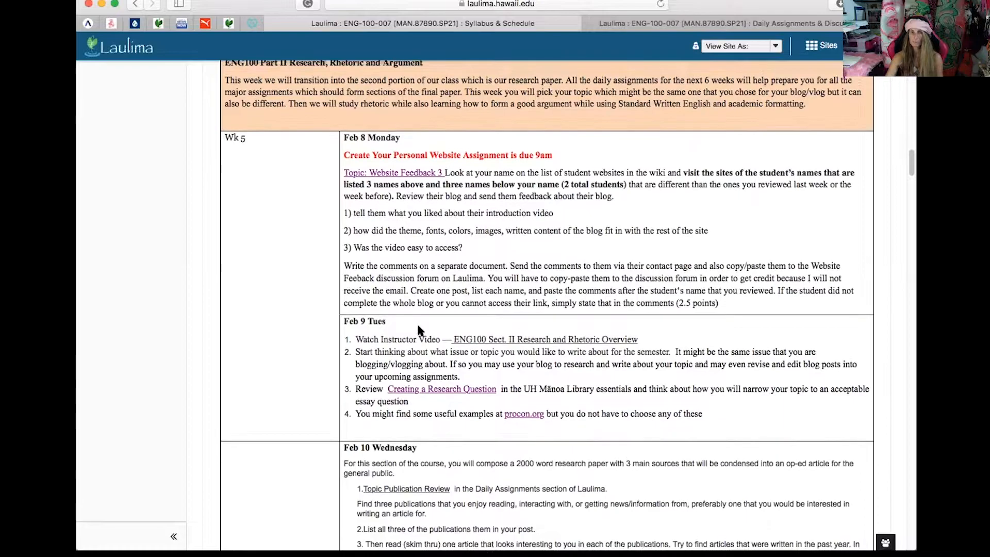
scroll(419, 328, up, 1)
scroll(417, 323, up, 1)
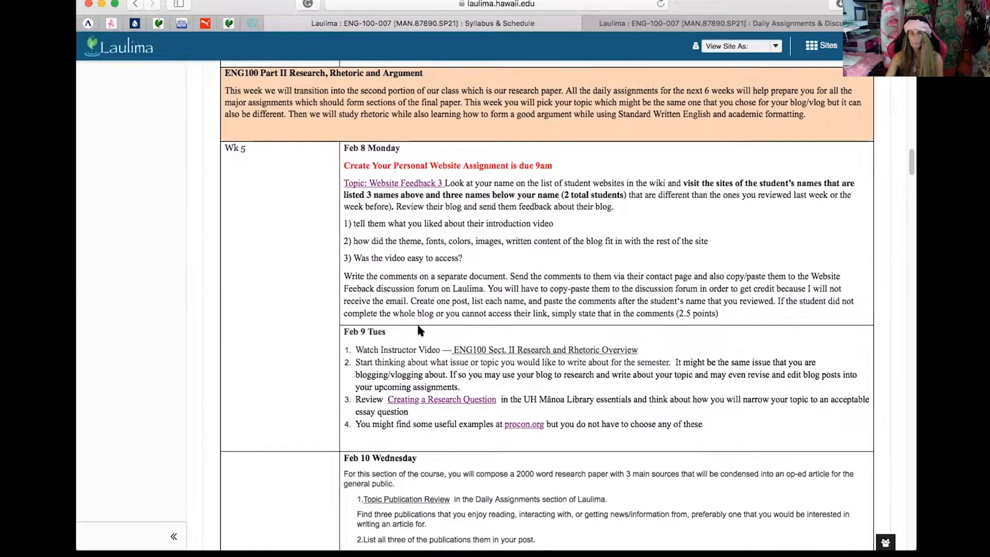
scroll(417, 322, up, 3)
scroll(419, 328, up, 2)
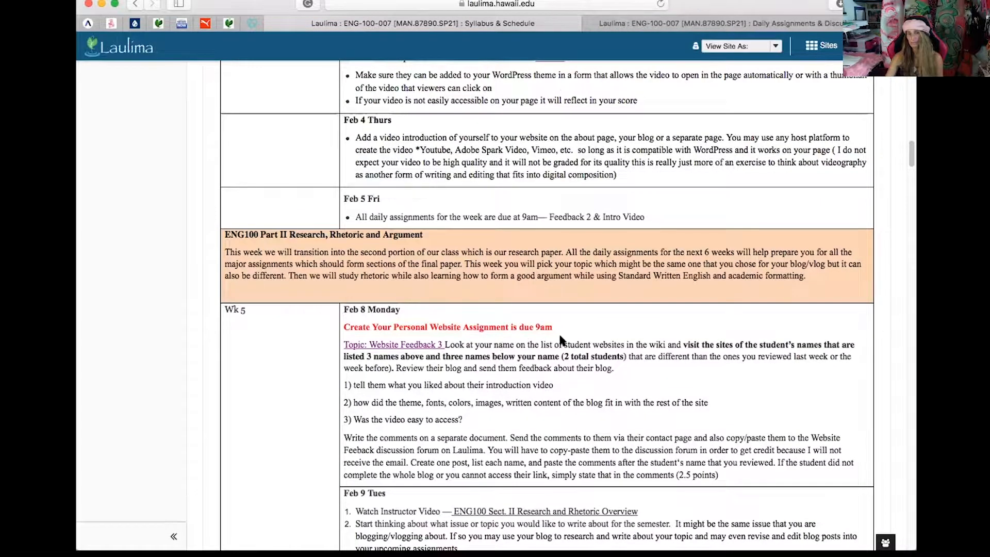
scroll(558, 332, up, 10)
scroll(561, 341, up, 5)
scroll(561, 341, up, 5)
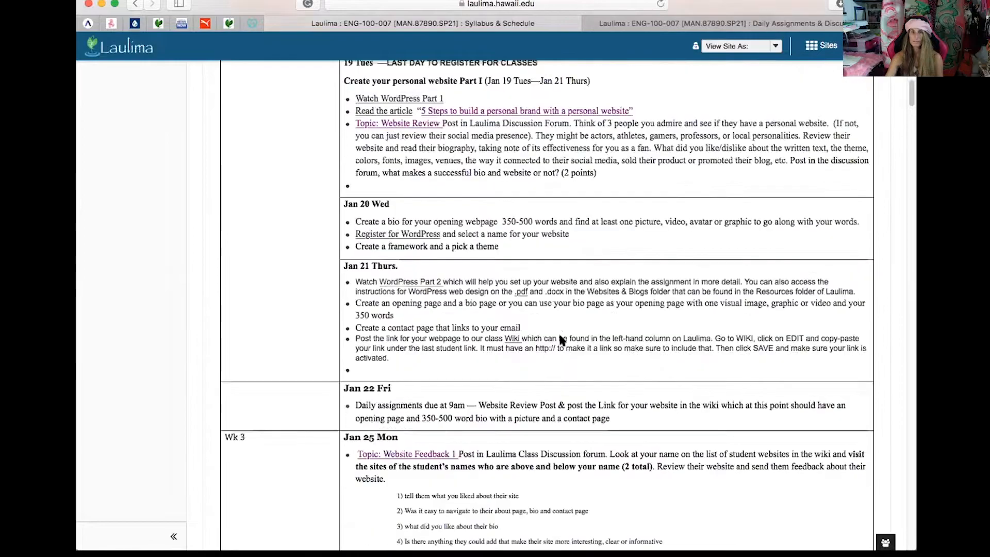
scroll(562, 340, up, 5)
scroll(558, 332, up, 10)
scroll(558, 332, up, 3)
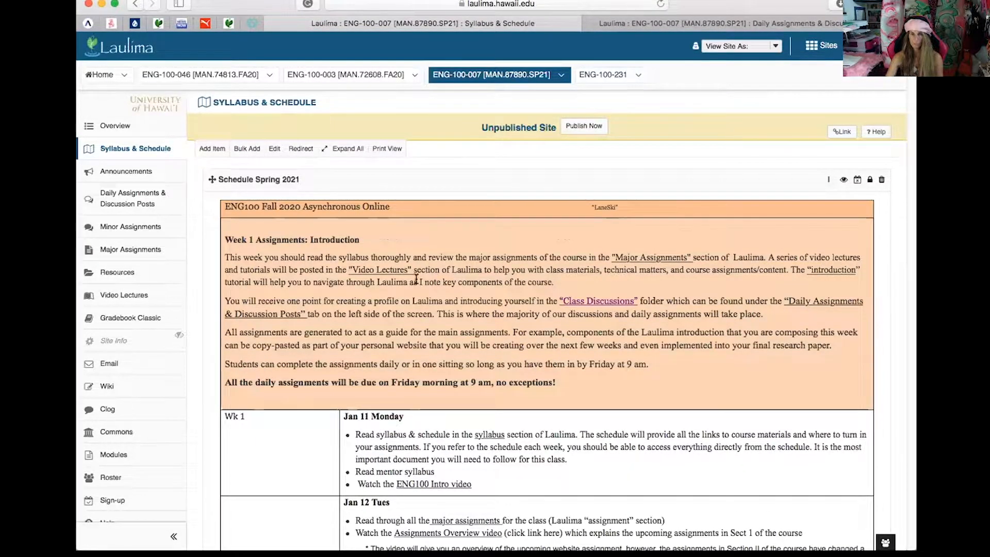
scroll(420, 308, down, 8)
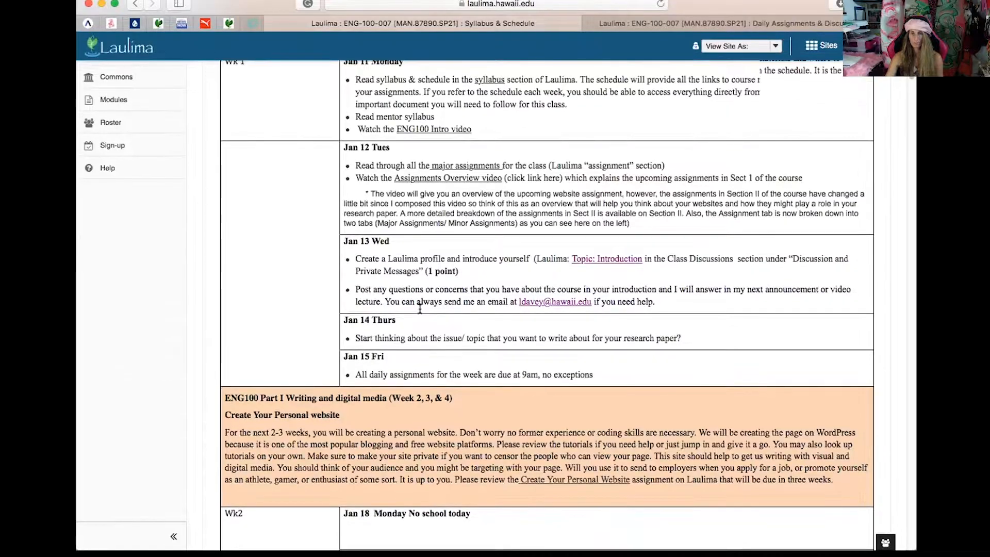
scroll(420, 308, down, 2)
scroll(333, 400, down, 3)
scroll(333, 400, down, 5)
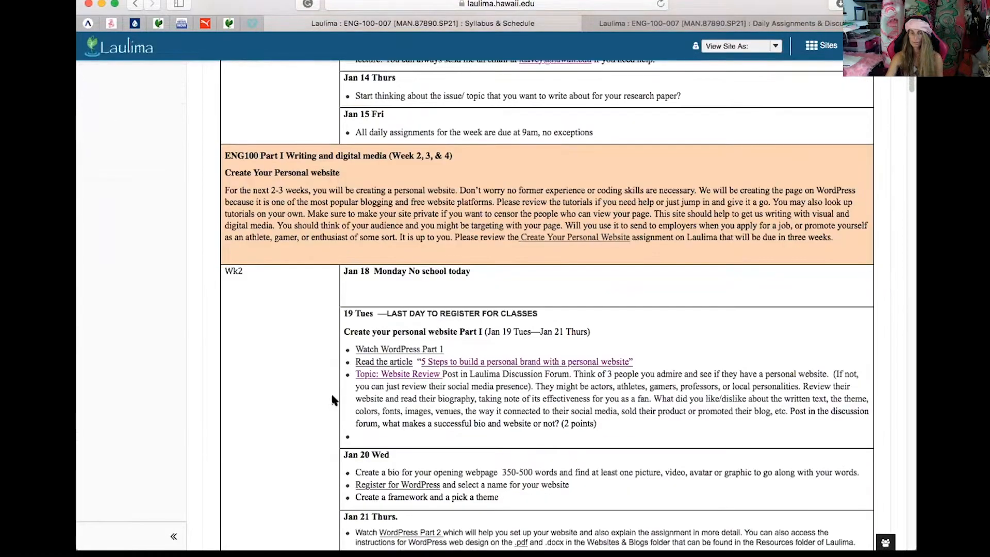
scroll(418, 353, down, 4)
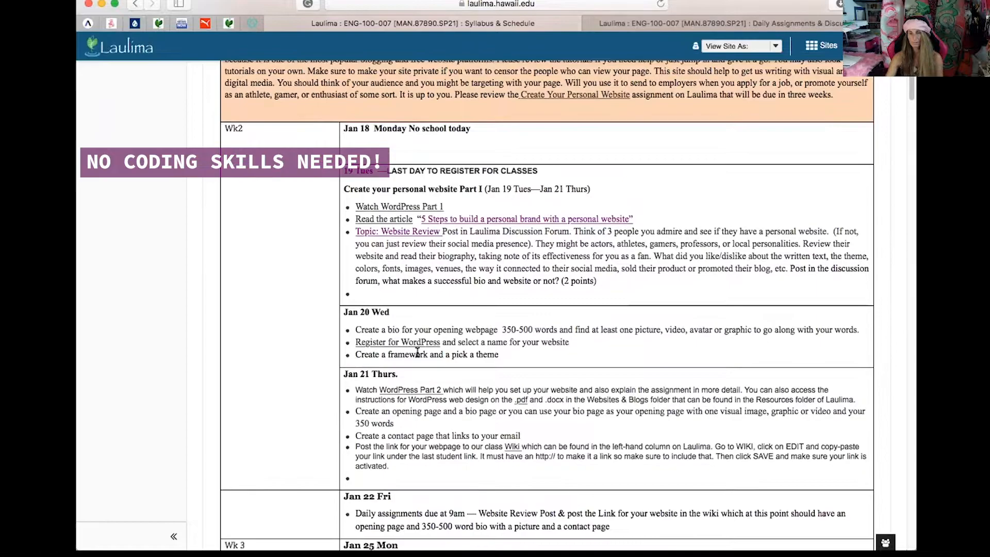
scroll(417, 352, down, 5)
scroll(418, 353, down, 4)
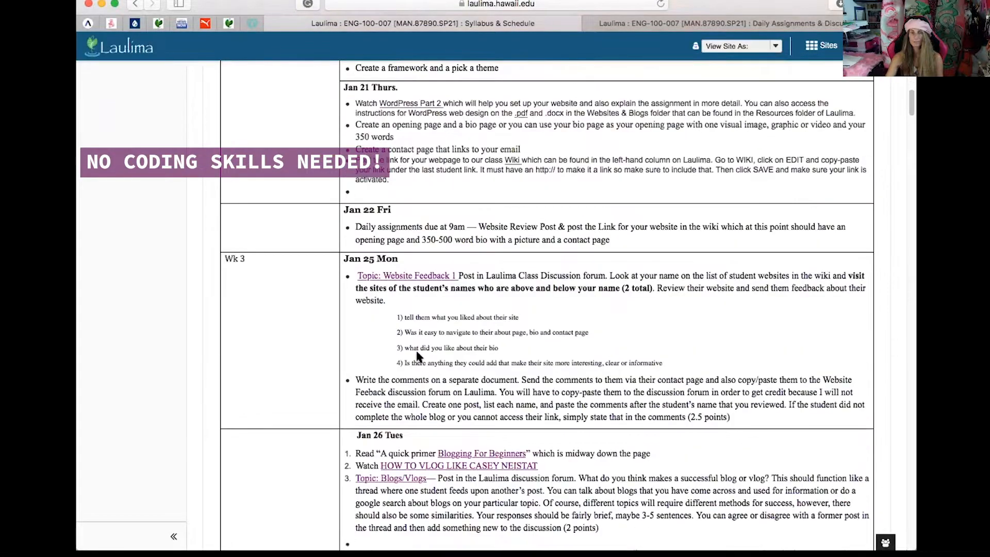
scroll(417, 352, down, 3)
scroll(417, 353, down, 2)
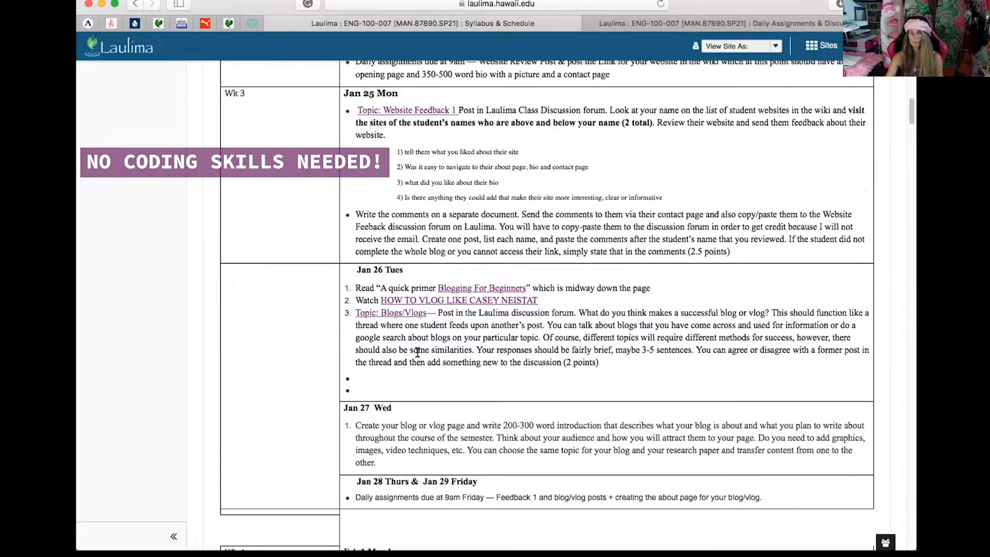
scroll(418, 353, down, 3)
scroll(418, 352, down, 4)
scroll(417, 353, down, 4)
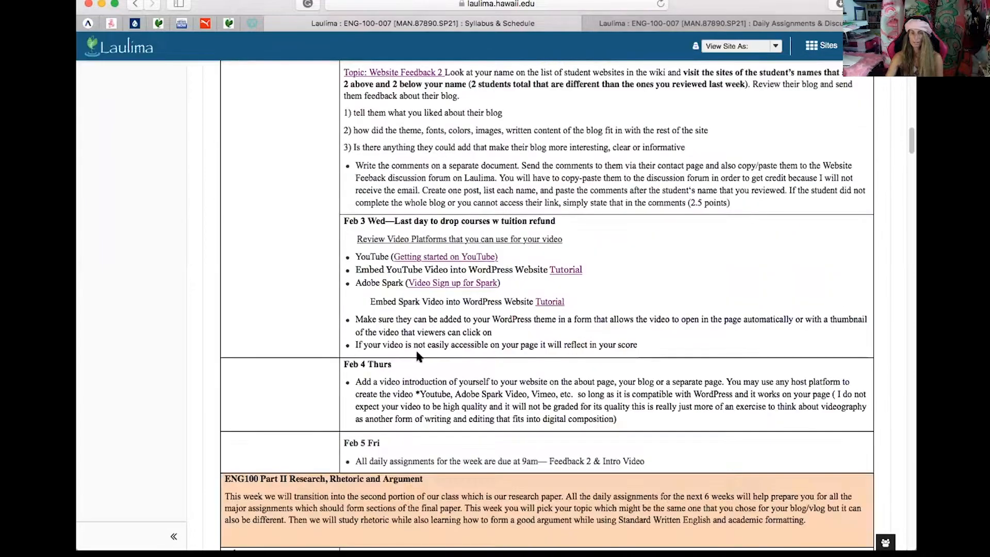
scroll(417, 356, down, 3)
scroll(418, 356, down, 2)
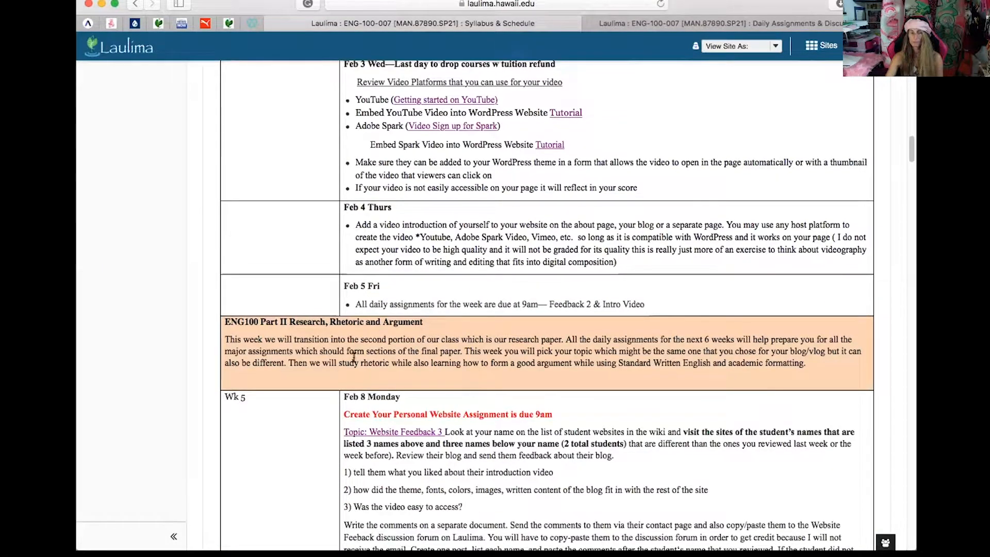
scroll(354, 357, down, 2)
scroll(354, 358, down, 2)
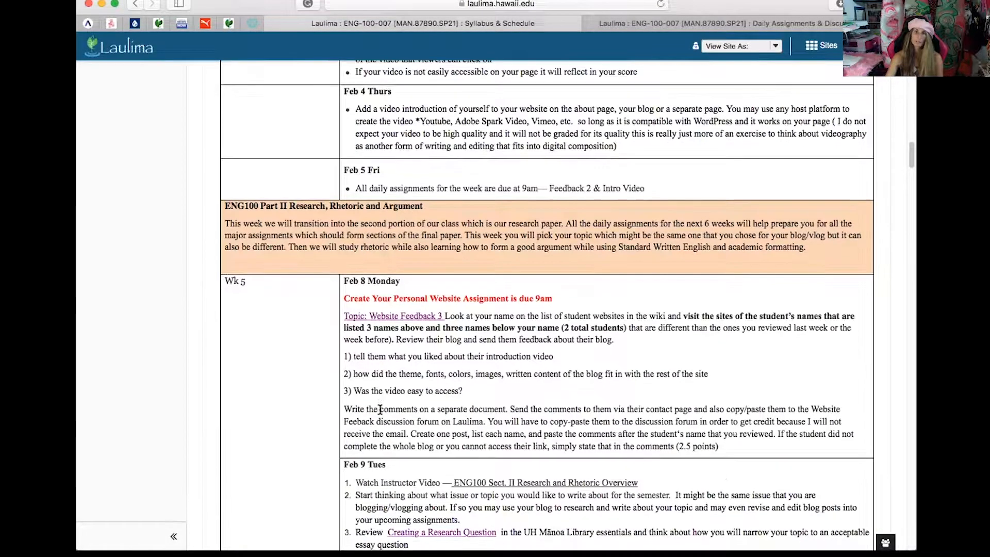
scroll(379, 410, down, 1)
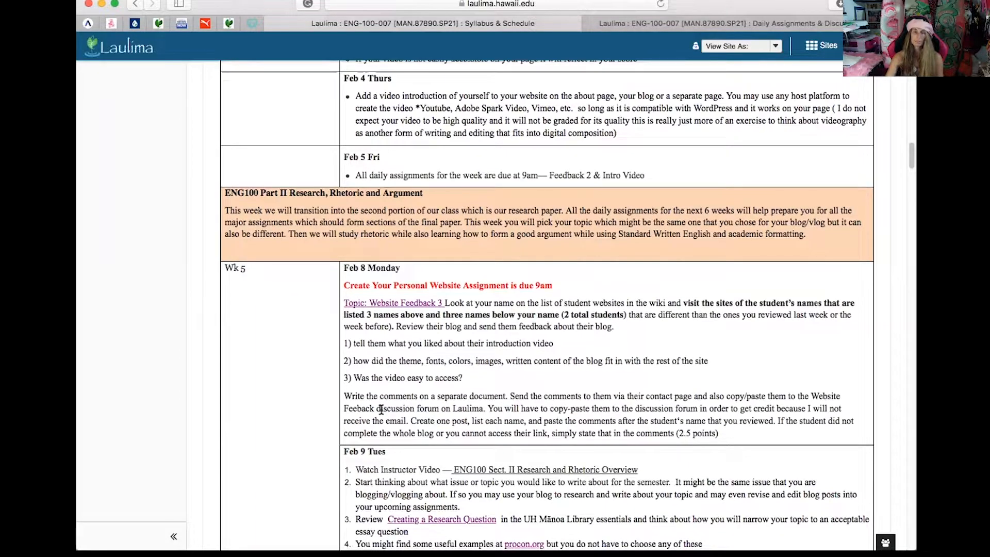
scroll(379, 410, down, 1)
scroll(379, 410, down, 2)
scroll(379, 410, down, 3)
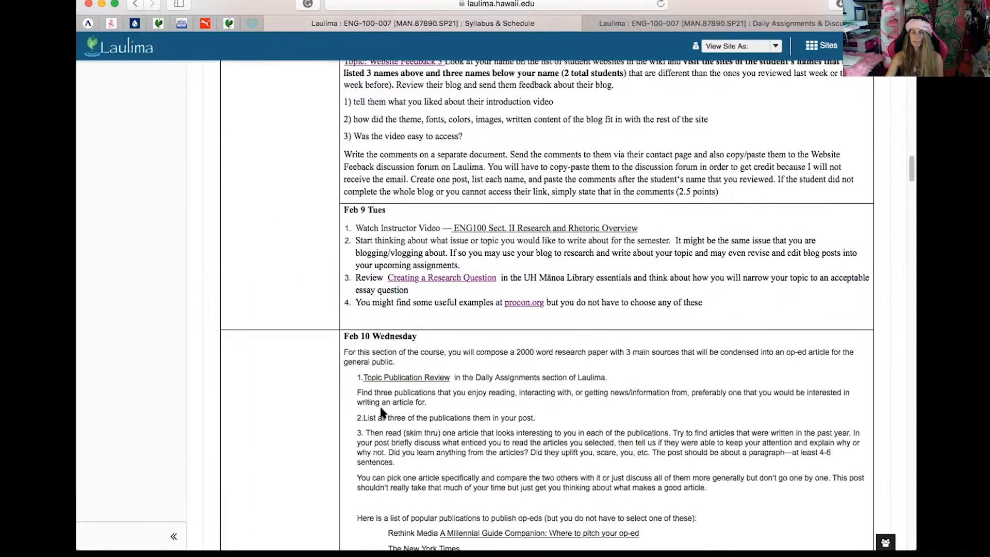
scroll(379, 410, down, 1)
scroll(379, 410, down, 1)
scroll(379, 410, down, 2)
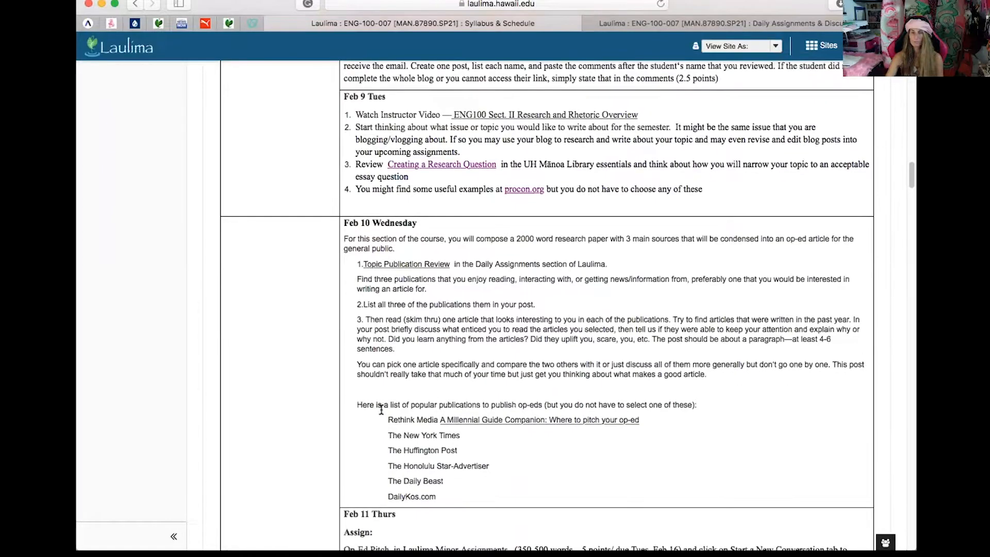
scroll(380, 408, down, 4)
scroll(380, 408, down, 4)
scroll(379, 409, down, 4)
scroll(380, 408, down, 4)
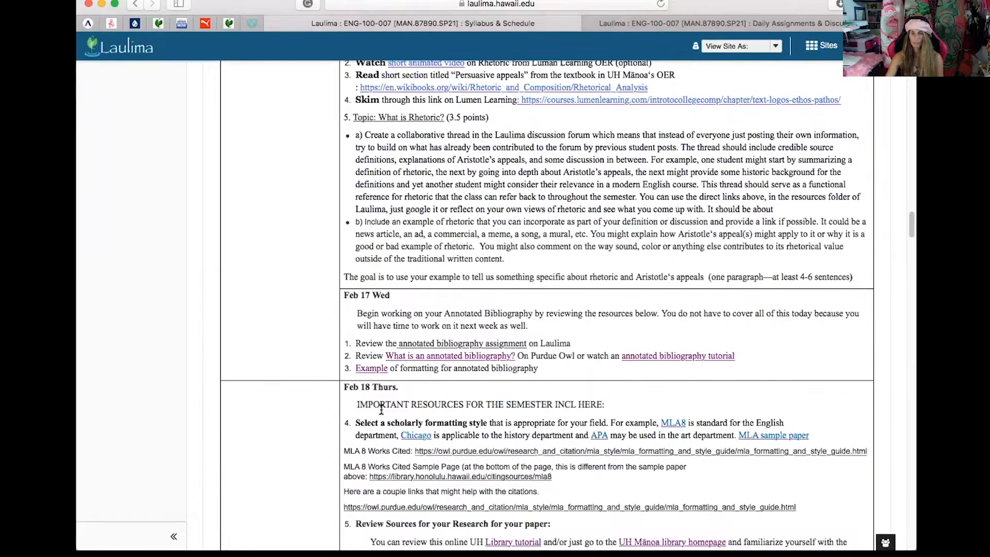
scroll(380, 409, down, 5)
scroll(379, 409, down, 5)
scroll(379, 408, down, 5)
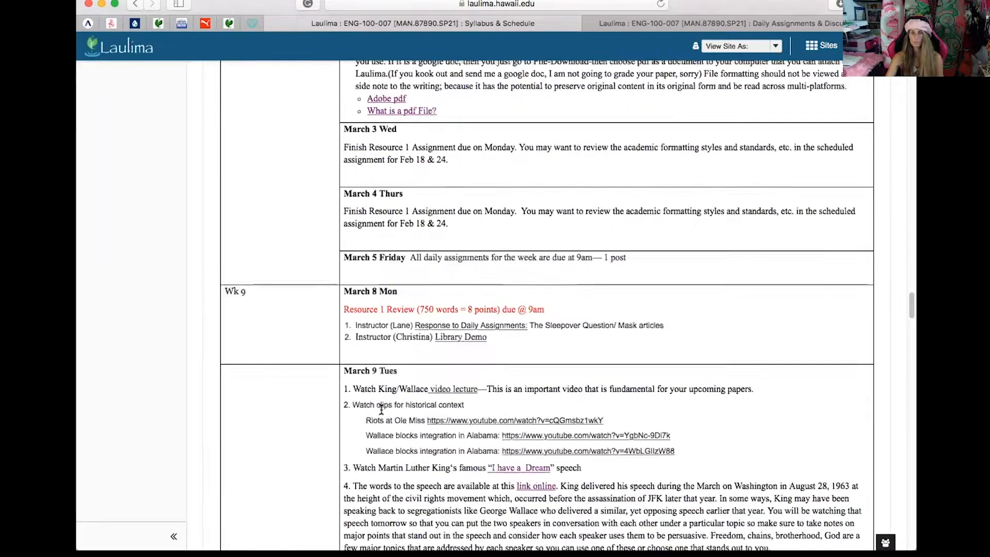
scroll(381, 411, down, 5)
scroll(382, 411, down, 5)
scroll(381, 410, down, 5)
scroll(381, 411, down, 5)
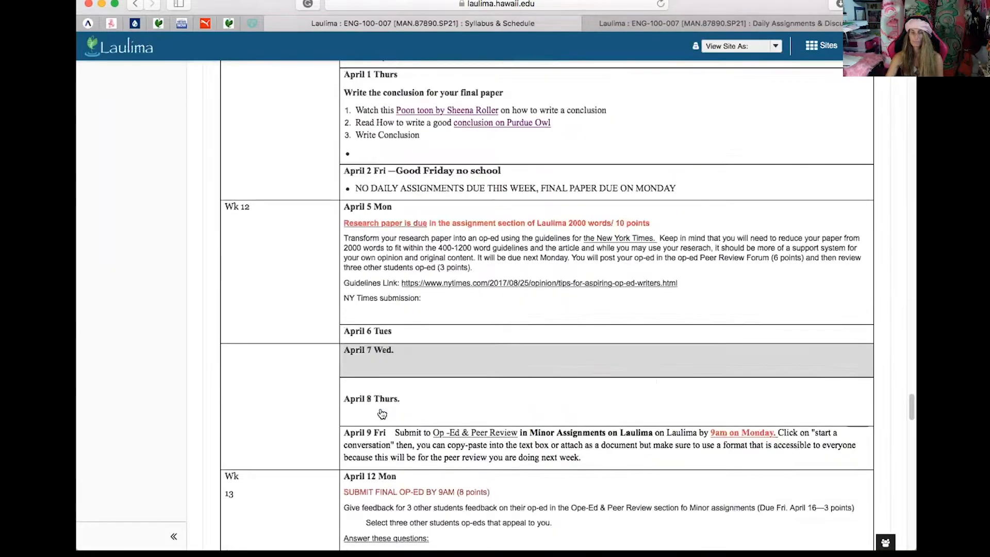
scroll(381, 414, down, 8)
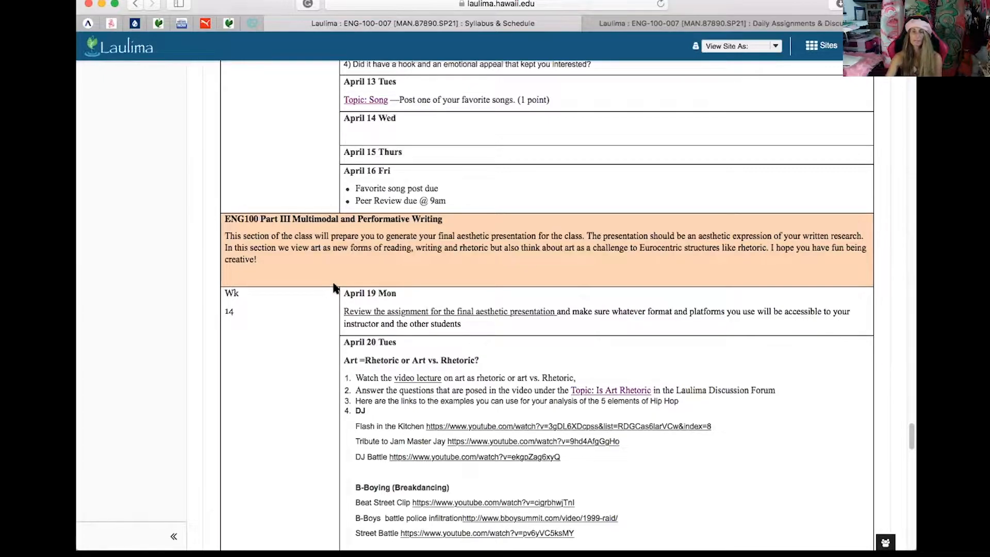
scroll(333, 287, down, 5)
scroll(335, 286, down, 5)
scroll(337, 288, down, 8)
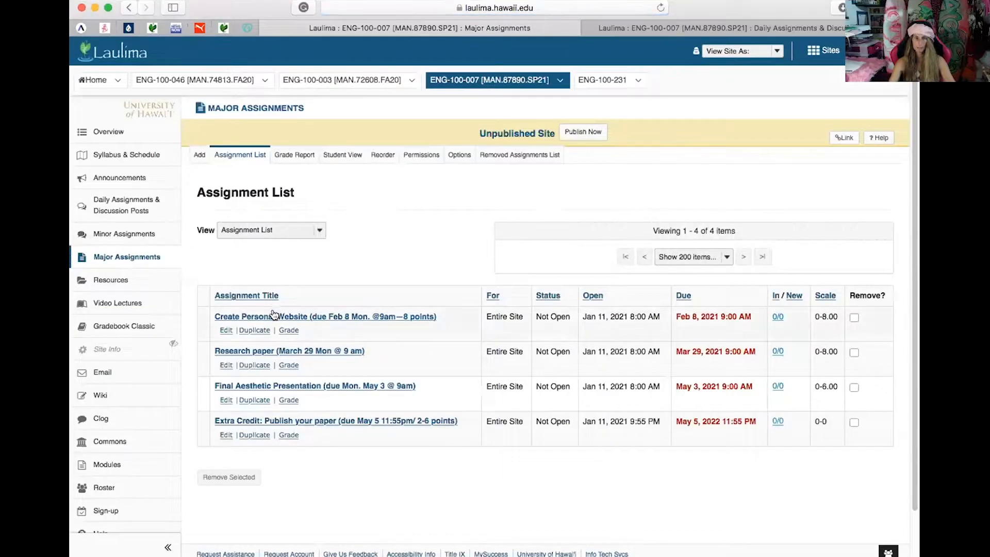
Review the Create Personal Website assignment, return to Major Assignments, then switch to Minor Assignments.
click(280, 317)
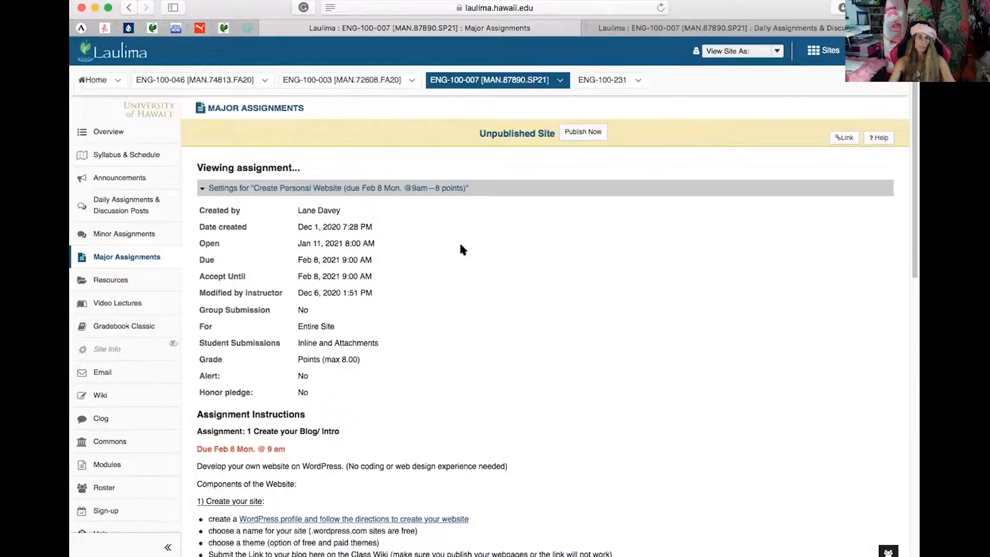
click(240, 108)
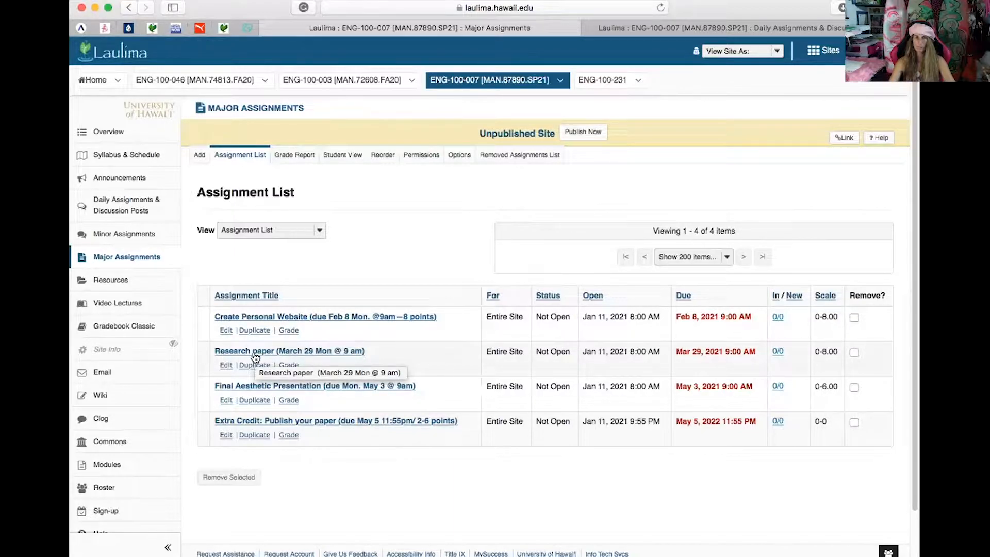
click(127, 234)
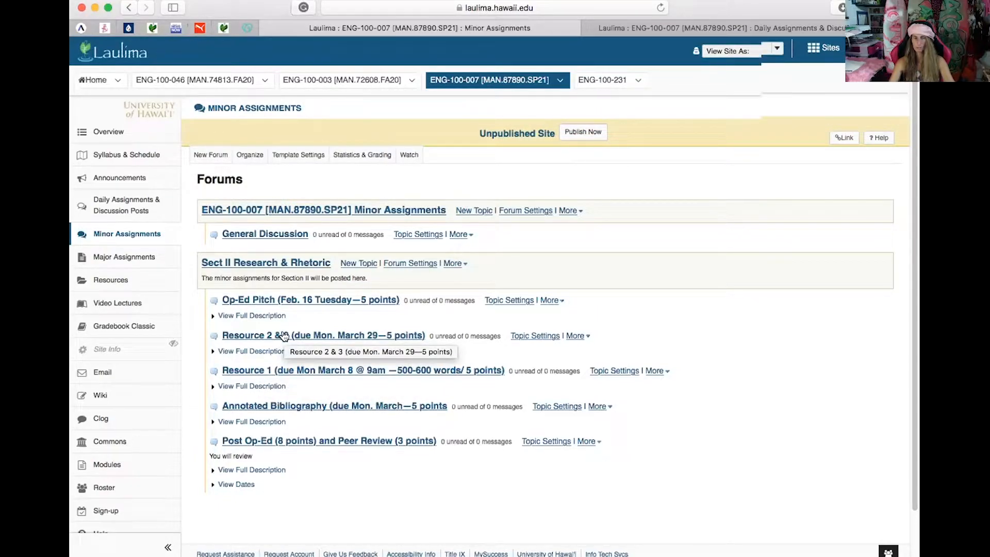
scroll(282, 334, down, 1)
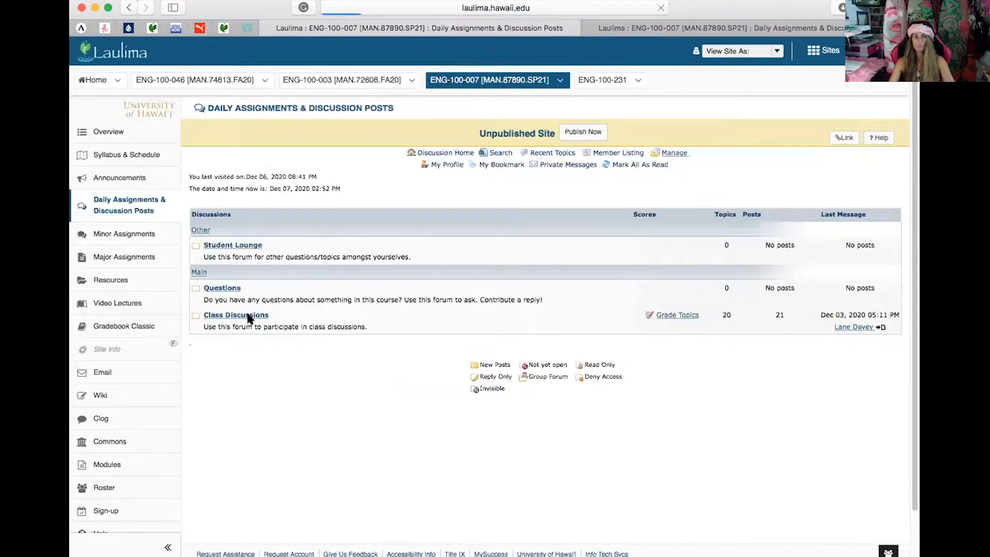
Enter the Class Discussions forum and view the Publication Review topic.
click(249, 317)
scroll(288, 350, down, 3)
scroll(289, 351, down, 5)
scroll(290, 356, down, 3)
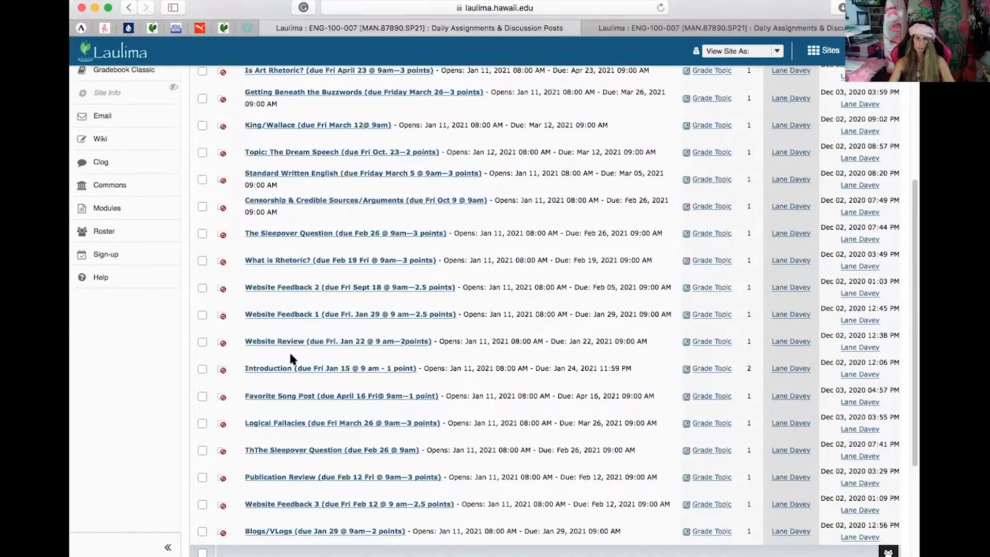
click(281, 480)
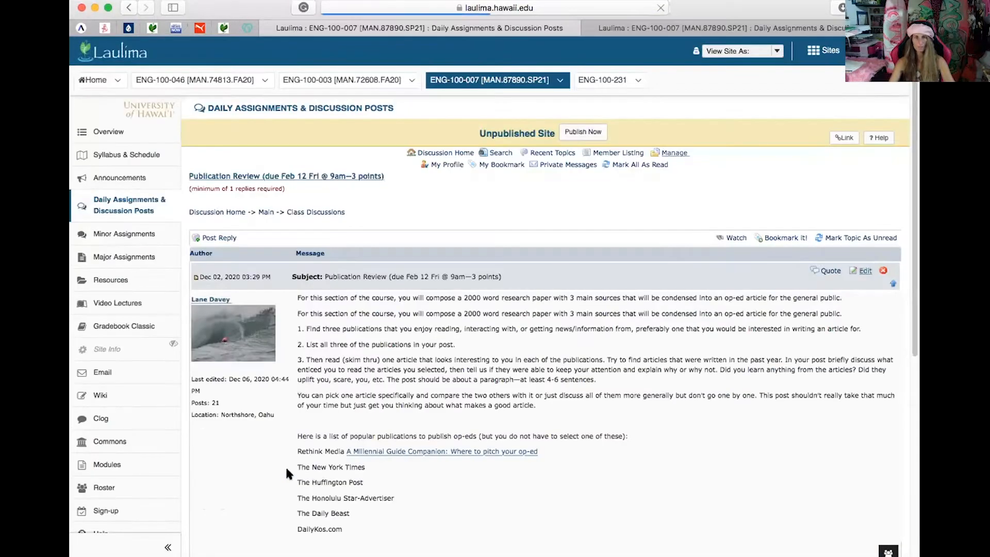
scroll(310, 448, down, 3)
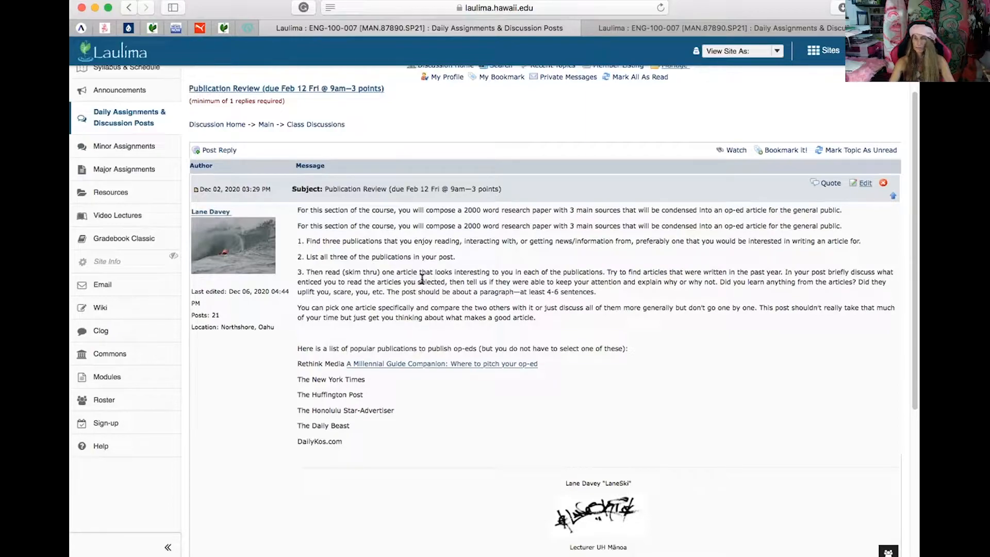
scroll(438, 325, up, 5)
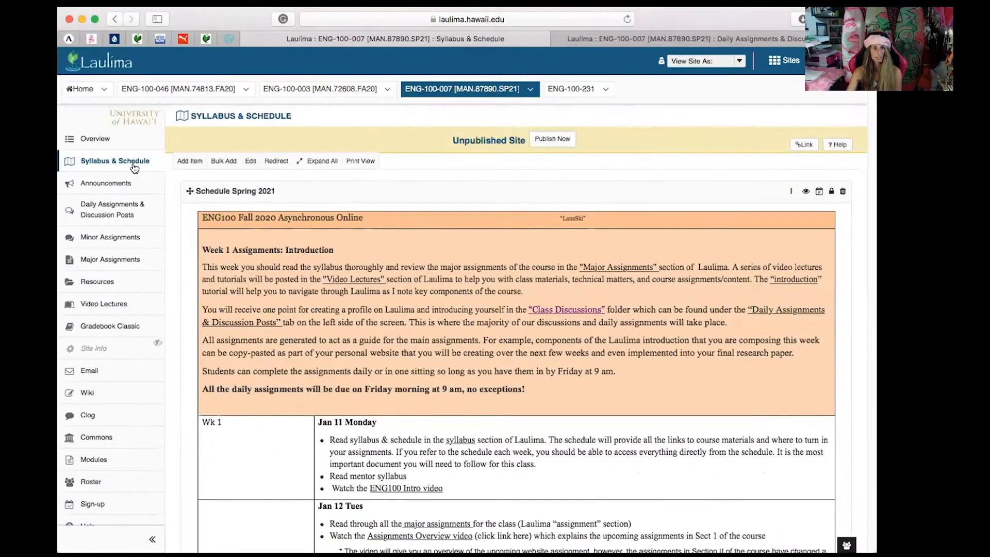
Reset the Syllabus & Schedule page so its Spring 2021 sections collapse.
click(236, 115)
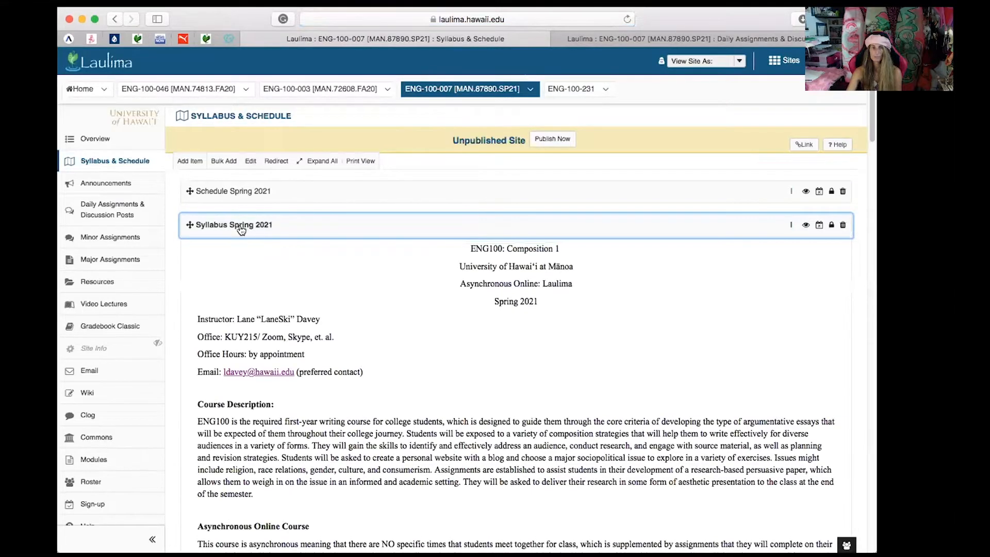
scroll(241, 221, down, 5)
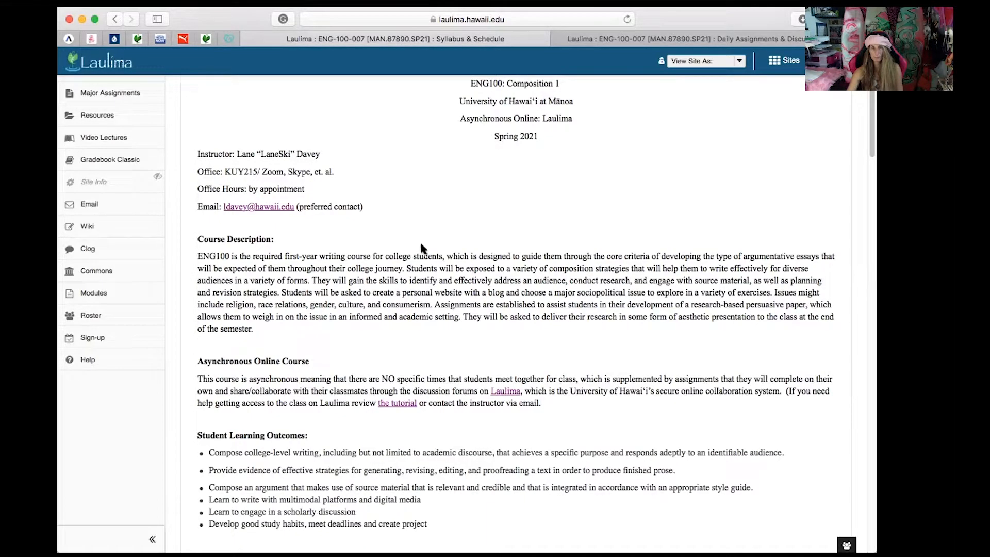
scroll(421, 245, down, 1)
scroll(421, 246, up, 1)
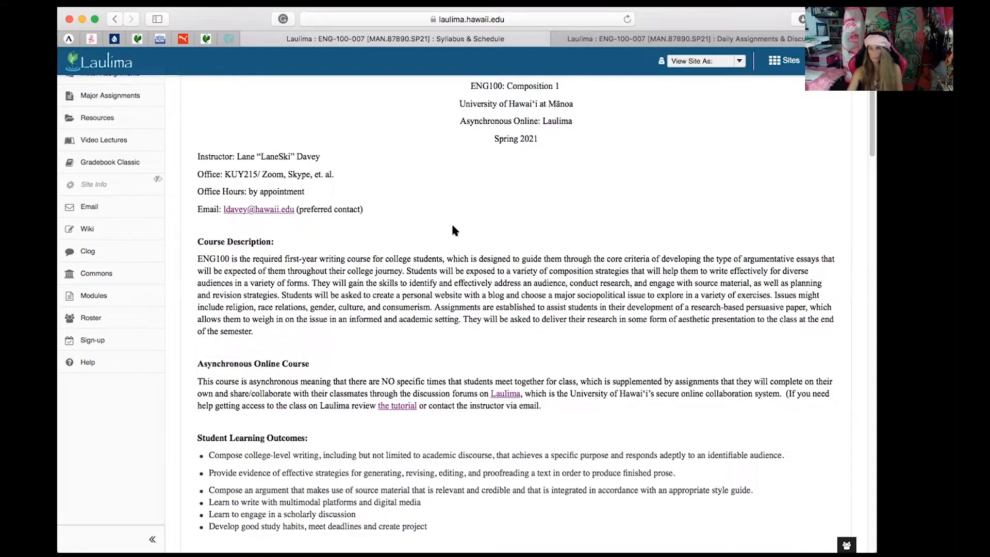
scroll(453, 230, down, 1)
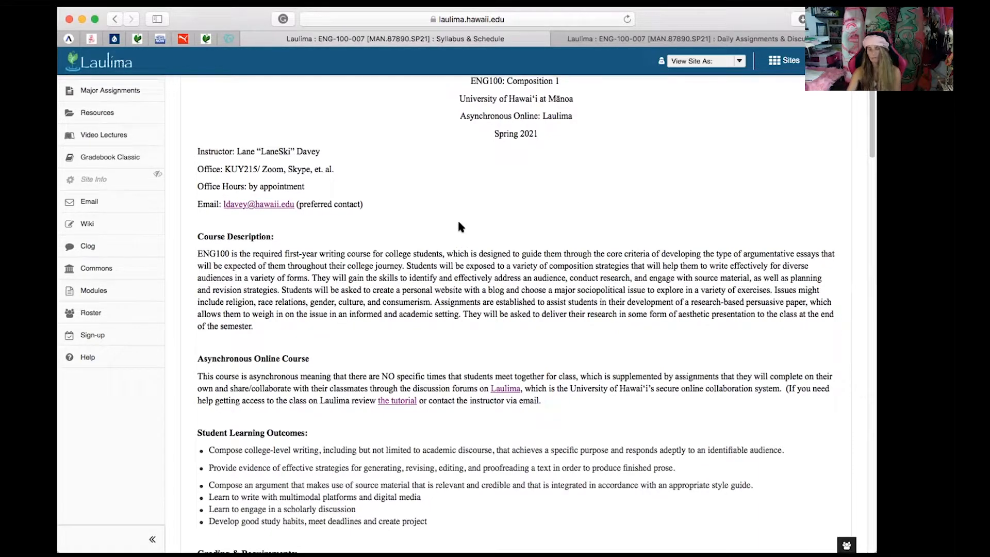
scroll(459, 219, down, 1)
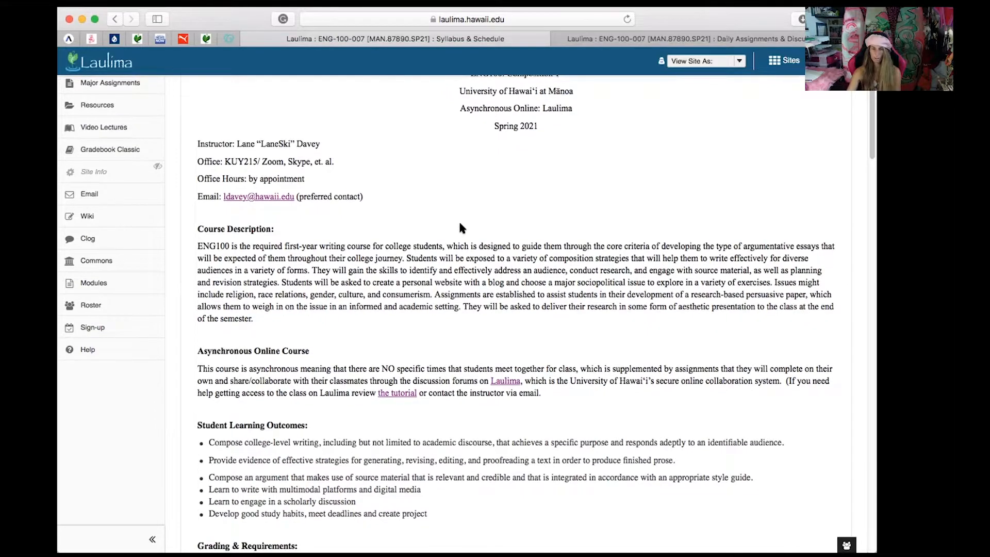
scroll(459, 220, down, 2)
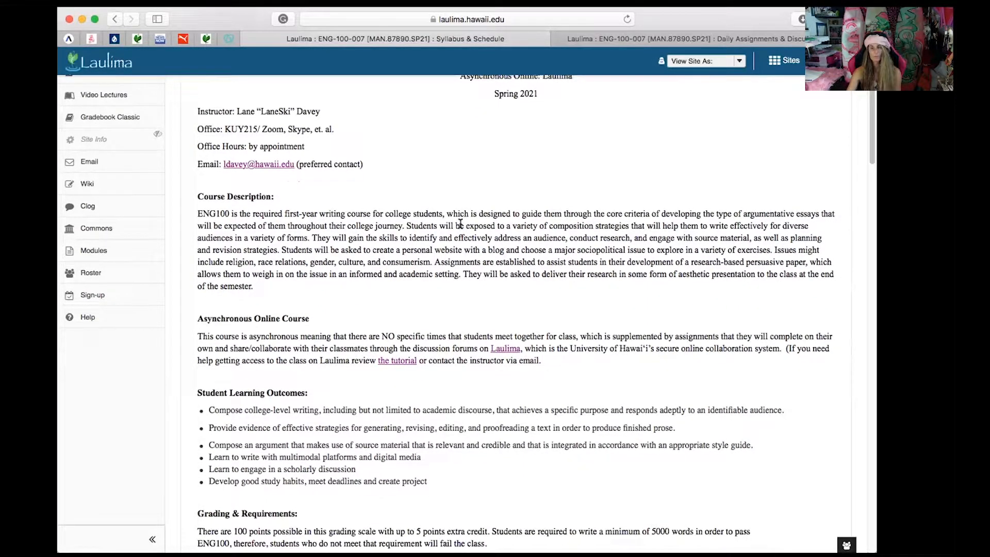
scroll(458, 224, down, 1)
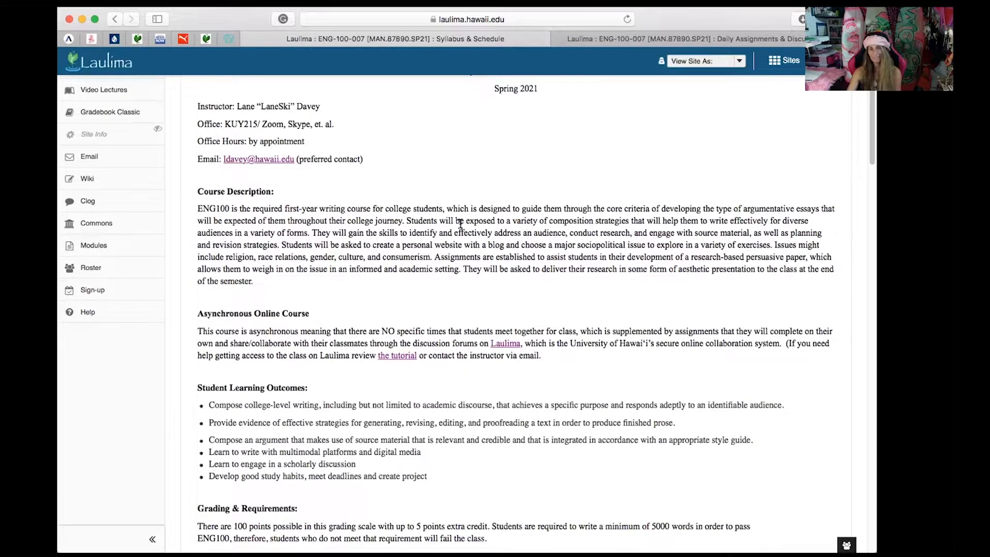
scroll(458, 224, down, 1)
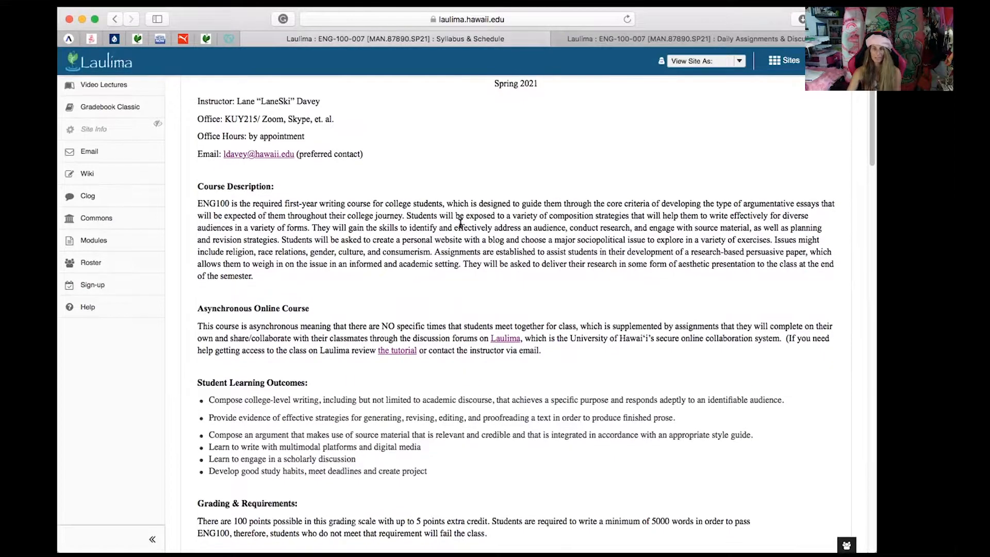
scroll(458, 224, down, 2)
scroll(458, 224, down, 5)
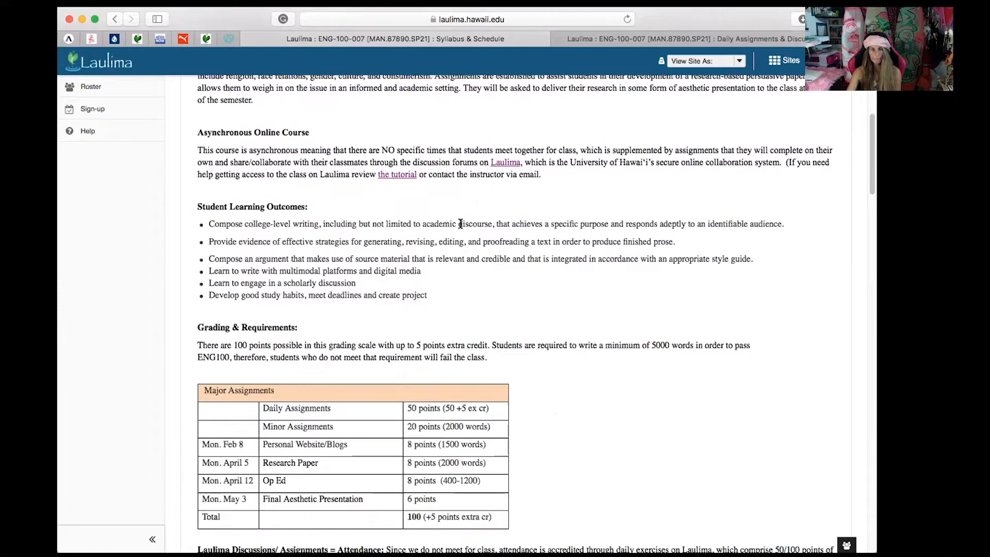
scroll(459, 225, down, 3)
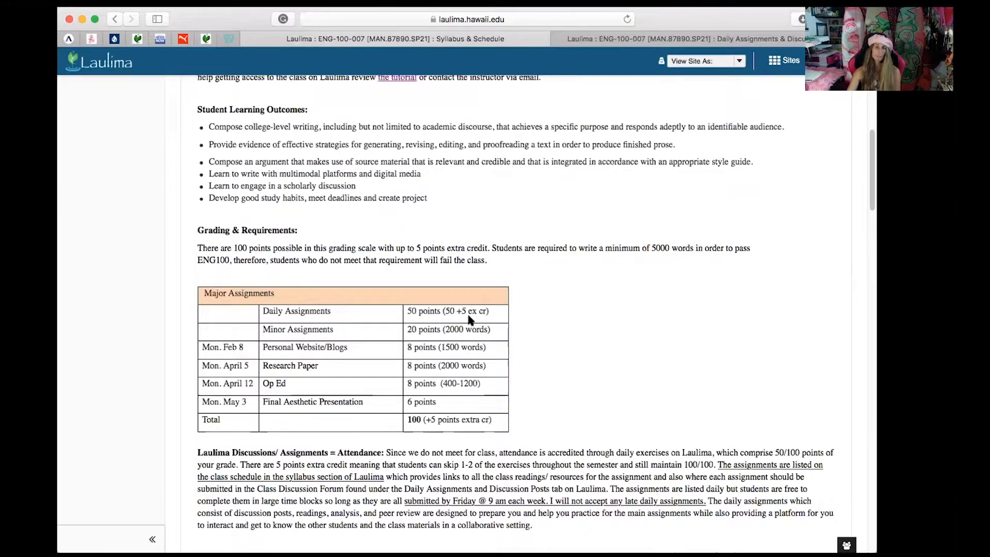
scroll(469, 320, down, 1)
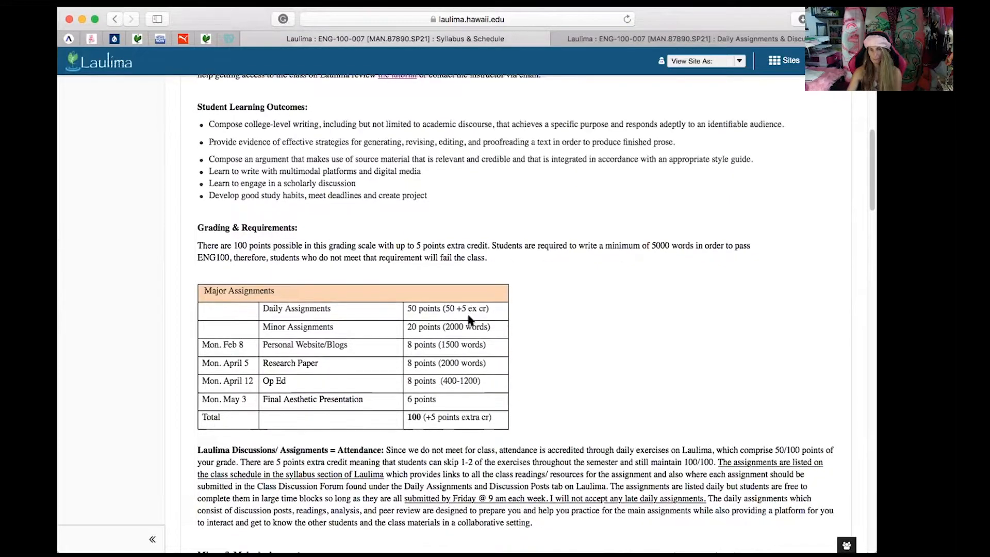
scroll(470, 319, down, 1)
scroll(469, 318, down, 1)
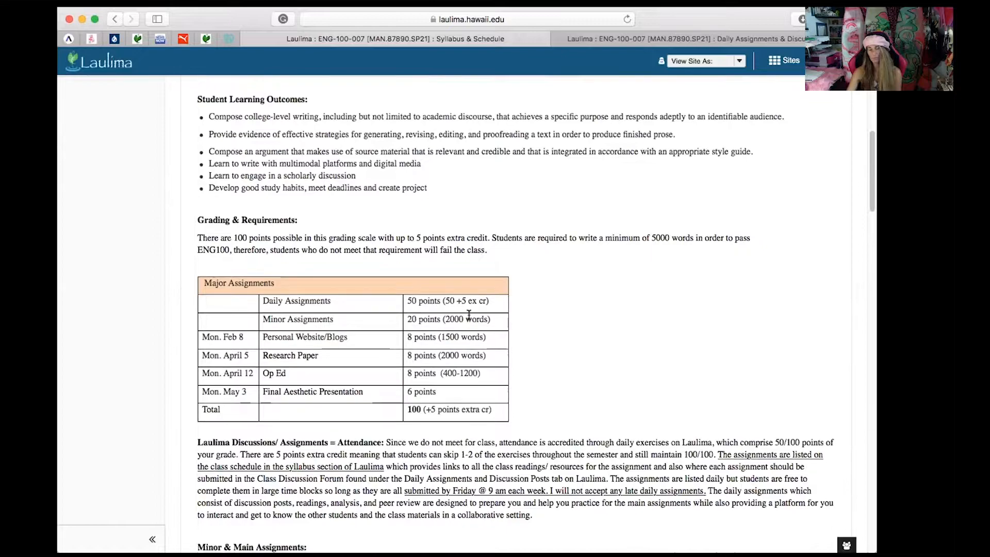
scroll(468, 315, down, 1)
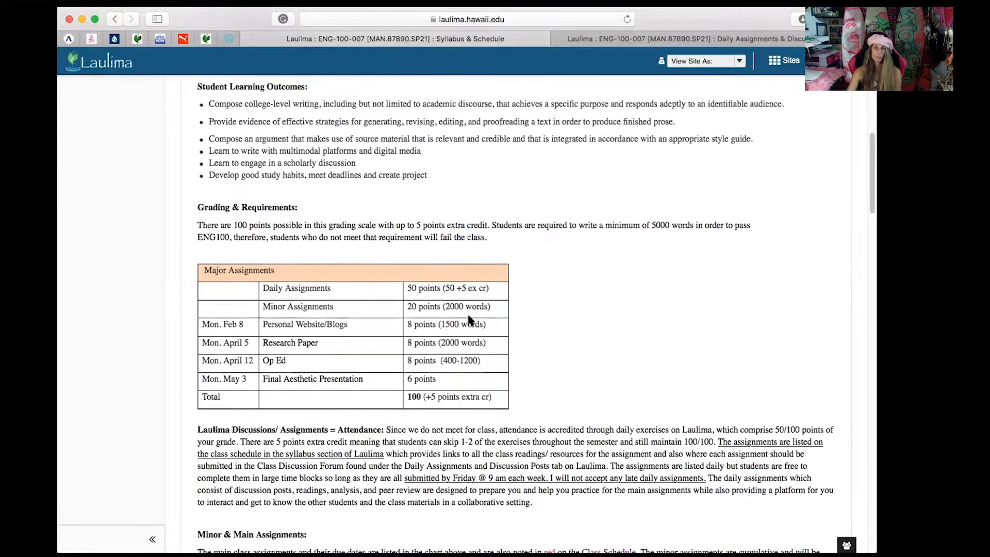
scroll(469, 319, down, 1)
scroll(469, 317, down, 1)
scroll(469, 316, down, 1)
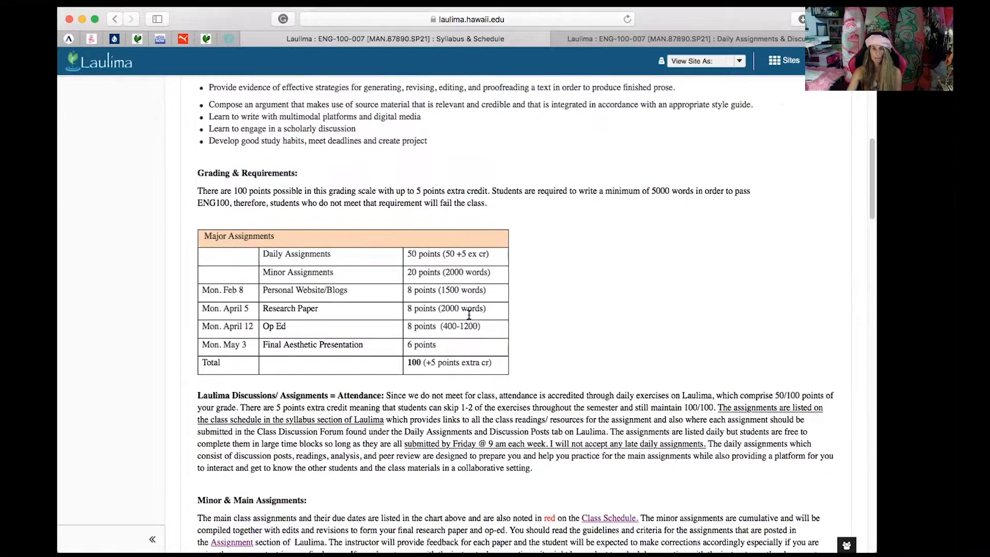
scroll(470, 315, down, 1)
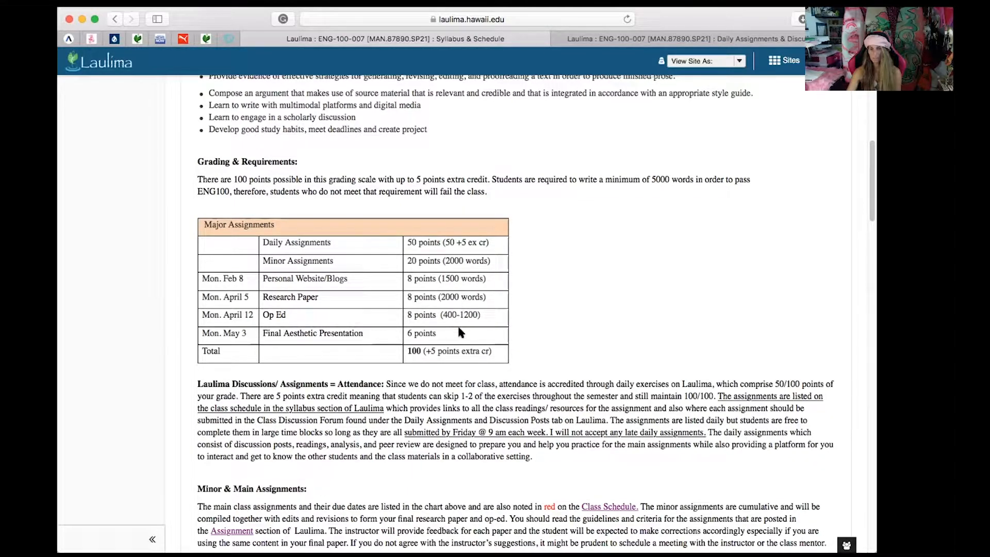
scroll(460, 333, down, 1)
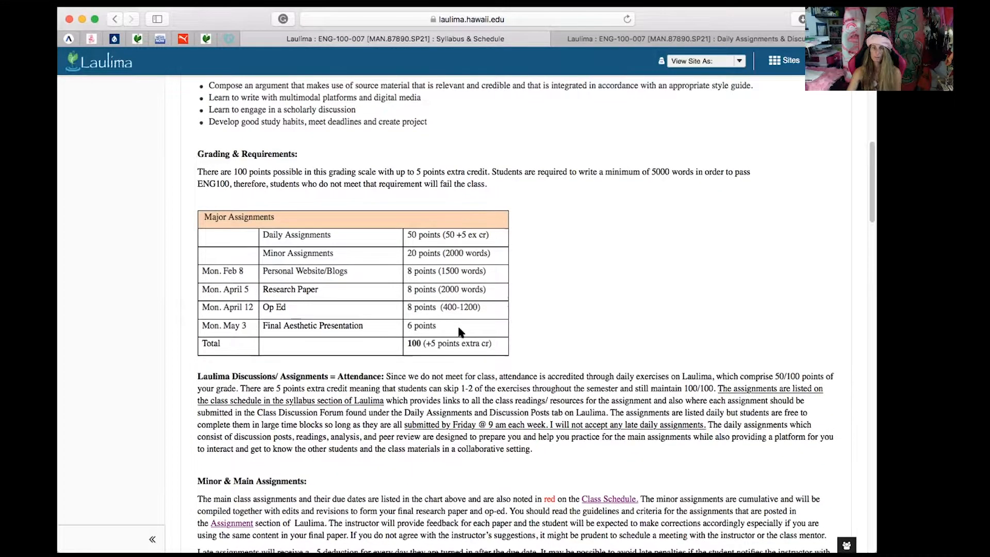
scroll(459, 332, down, 1)
scroll(460, 333, down, 1)
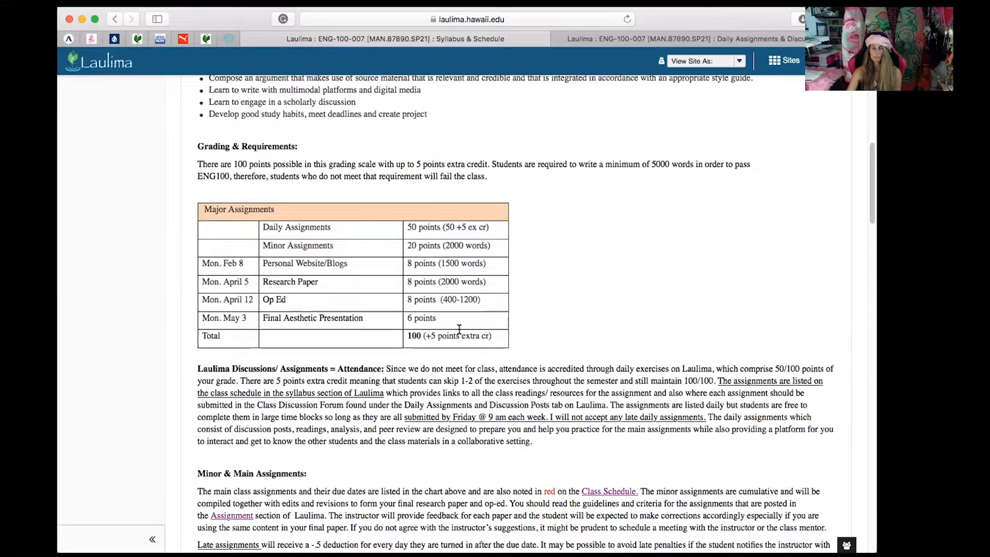
scroll(459, 331, down, 1)
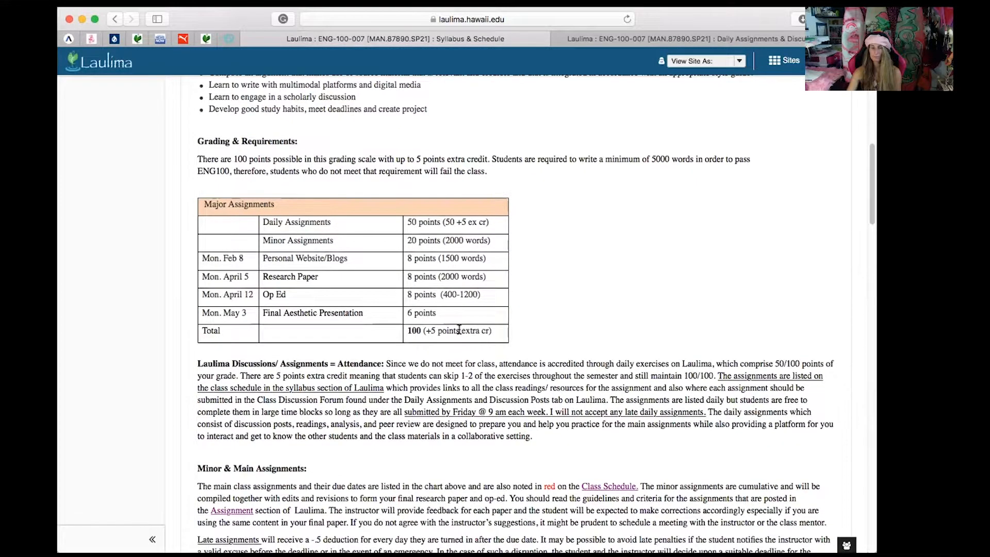
scroll(460, 331, down, 1)
scroll(460, 332, down, 1)
scroll(459, 330, down, 1)
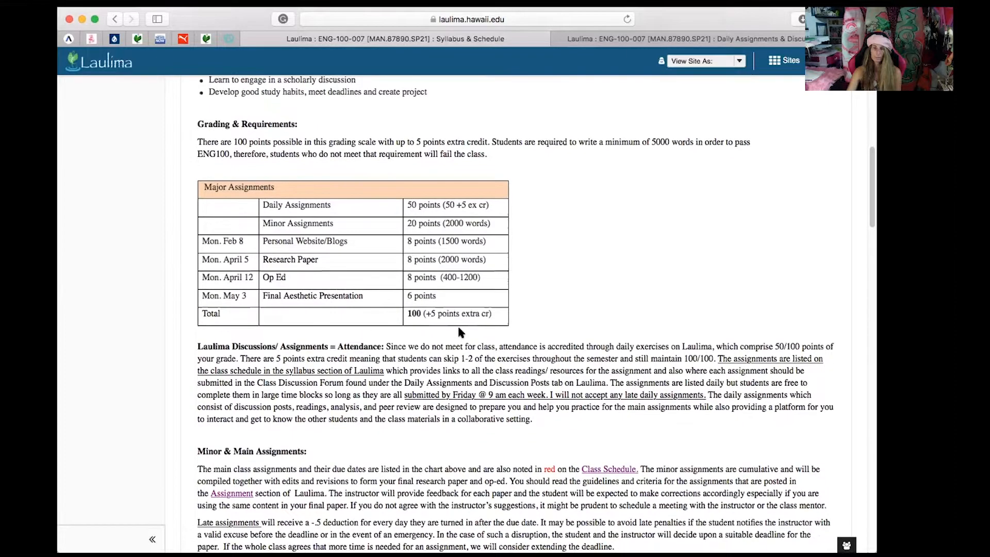
scroll(459, 333, down, 1)
scroll(459, 332, down, 1)
scroll(459, 332, down, 1)
scroll(460, 332, down, 1)
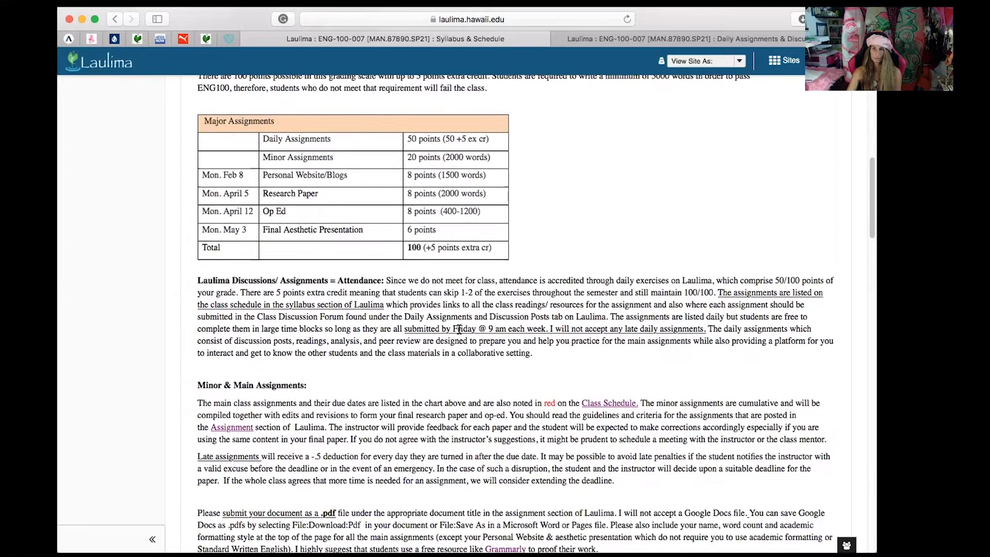
scroll(459, 330, down, 1)
scroll(459, 331, down, 1)
scroll(459, 331, down, 1)
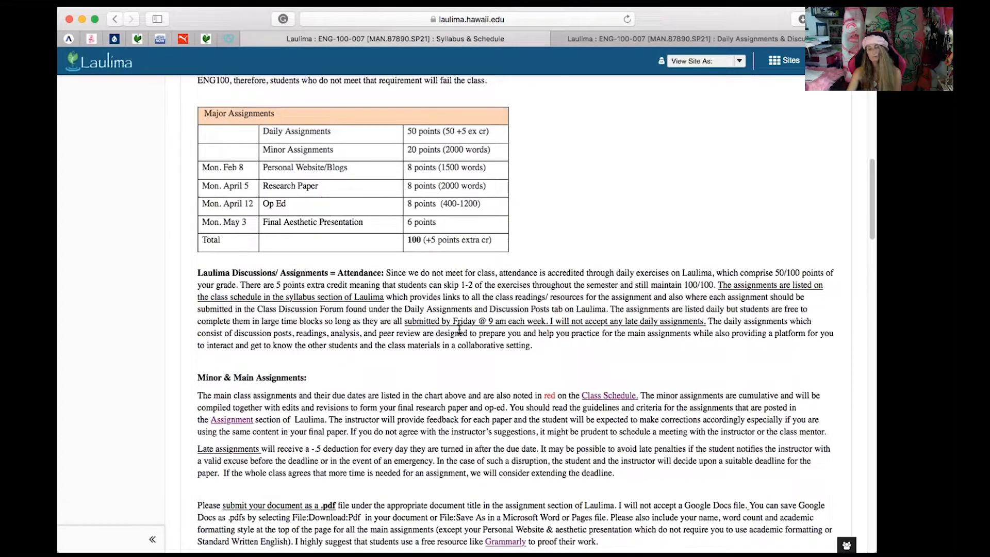
scroll(459, 331, down, 1)
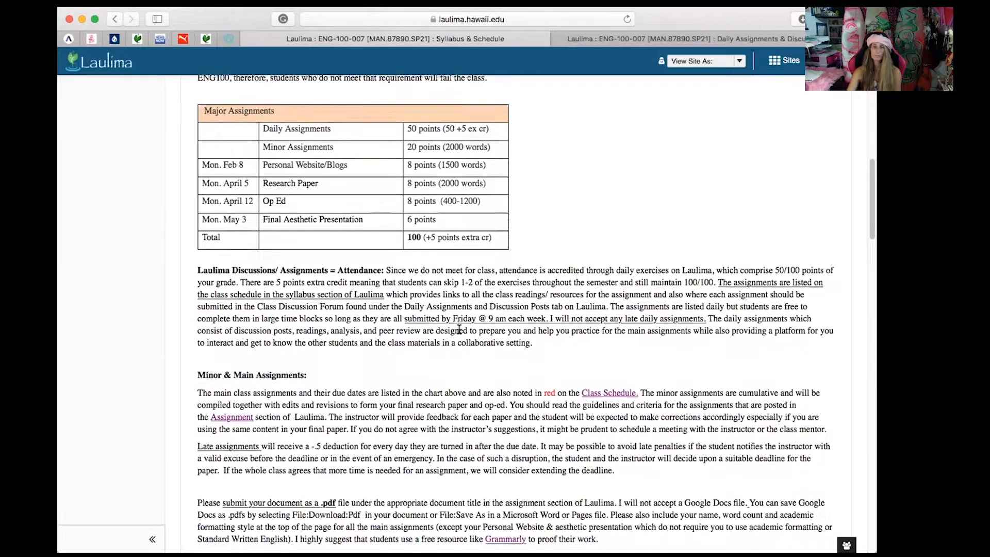
scroll(459, 331, down, 1)
scroll(460, 331, down, 1)
scroll(460, 331, down, 1)
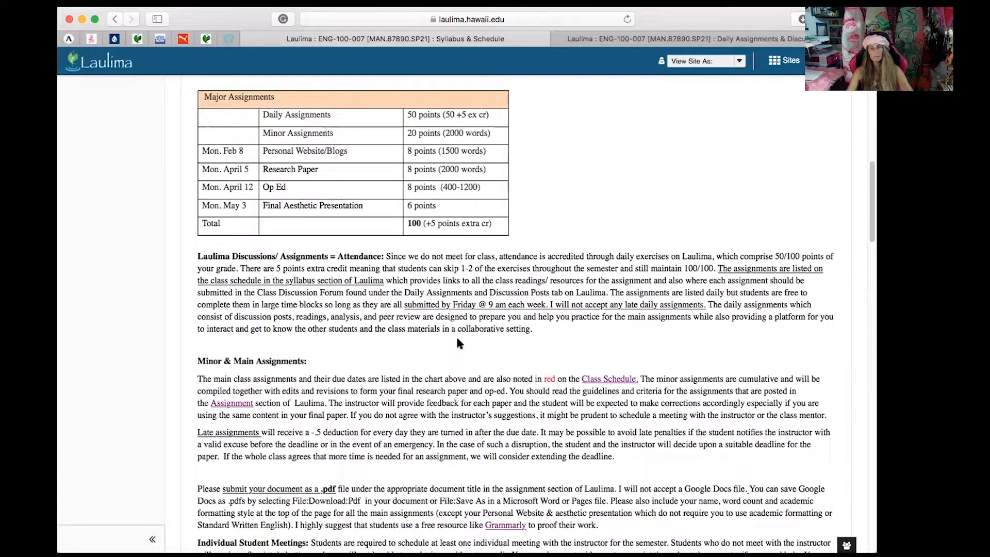
scroll(455, 343, down, 1)
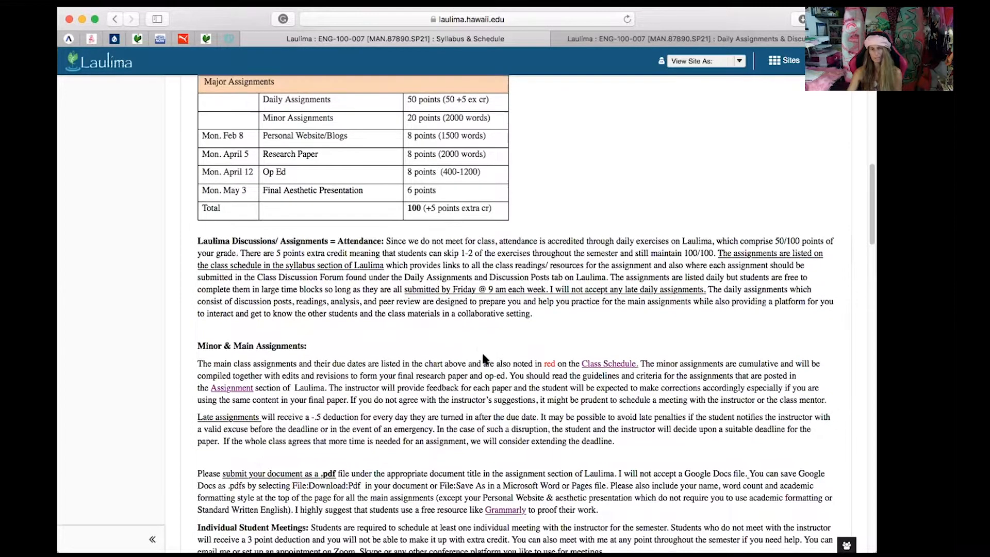
scroll(482, 358, down, 3)
scroll(485, 354, down, 2)
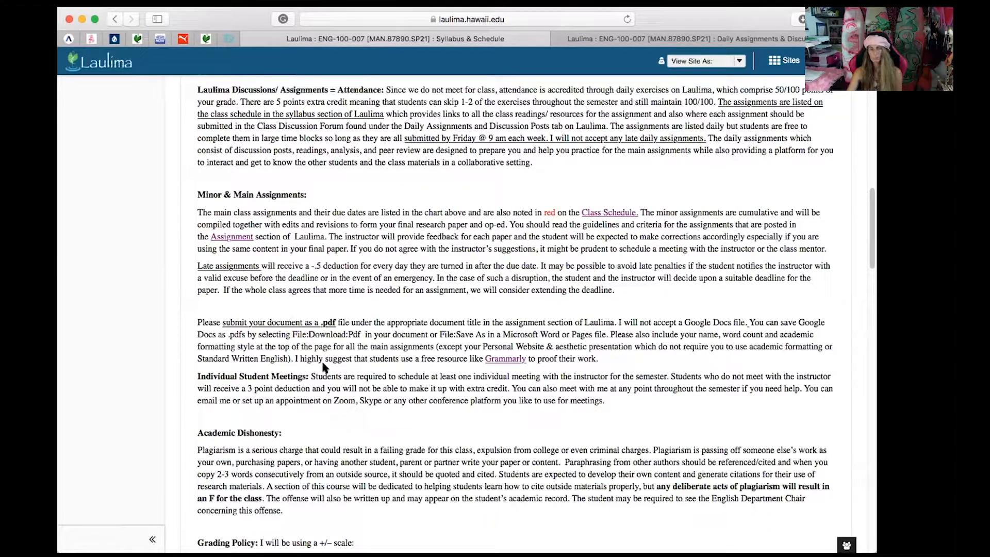
scroll(324, 368, up, 1)
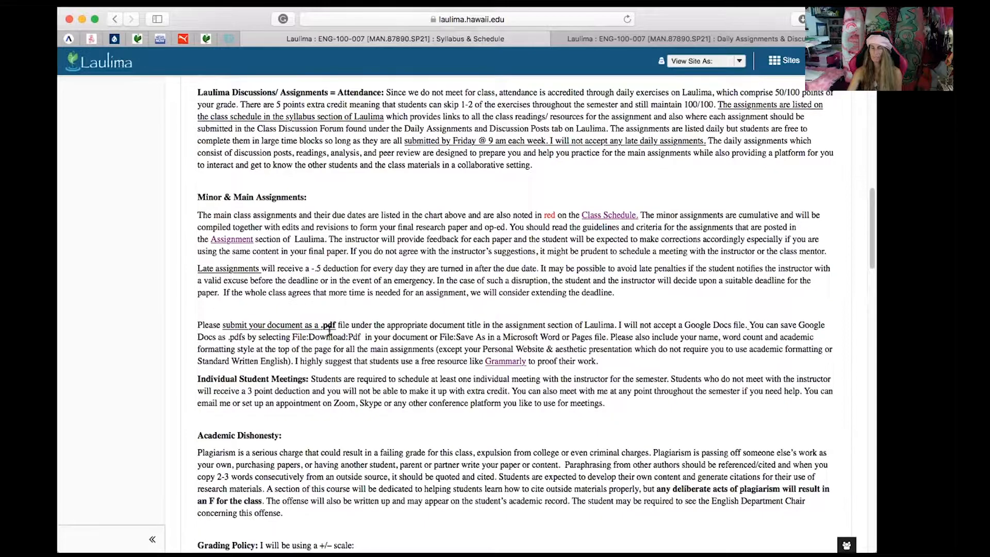
scroll(337, 338, down, 2)
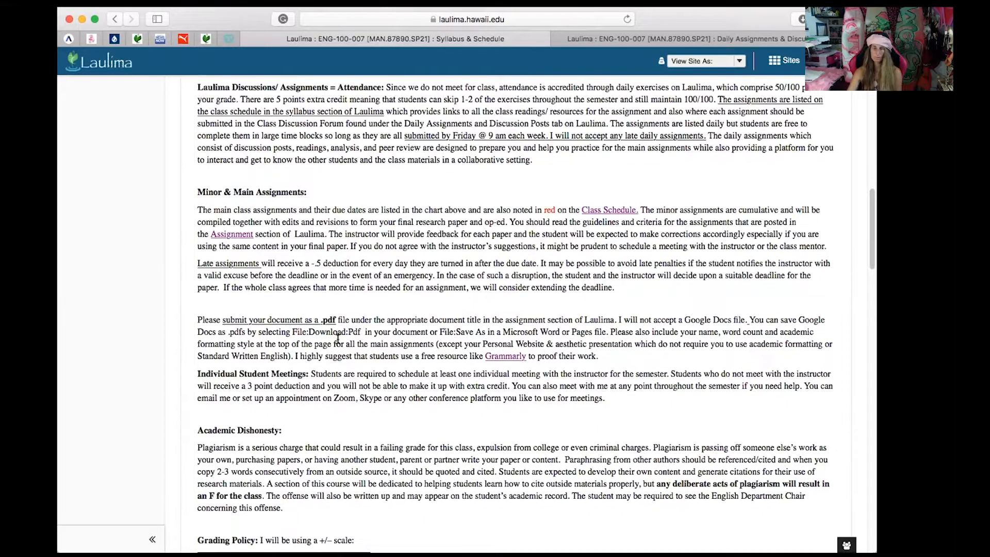
scroll(337, 338, down, 2)
scroll(338, 338, down, 2)
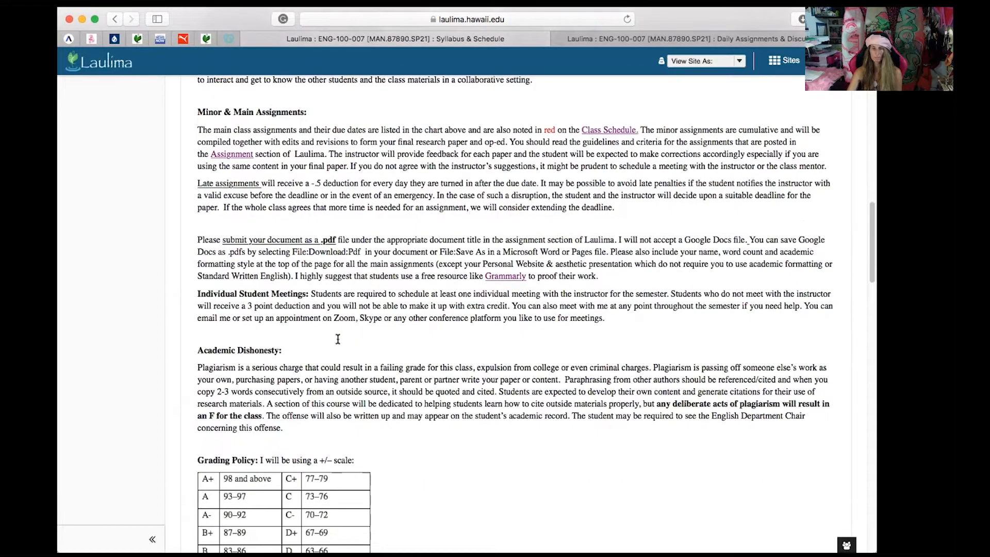
scroll(335, 335, down, 2)
scroll(336, 334, down, 1)
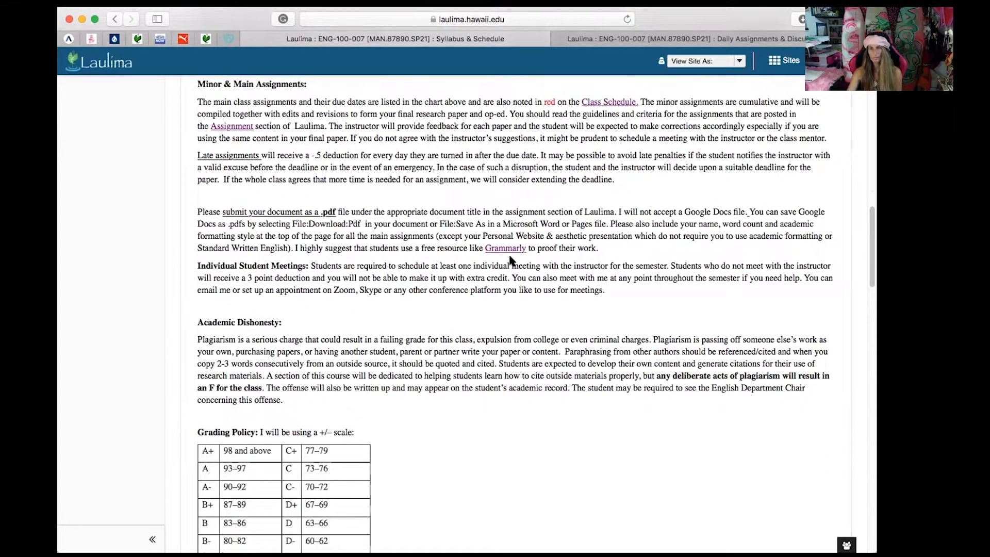
scroll(511, 260, down, 1)
scroll(510, 261, down, 2)
scroll(510, 261, down, 1)
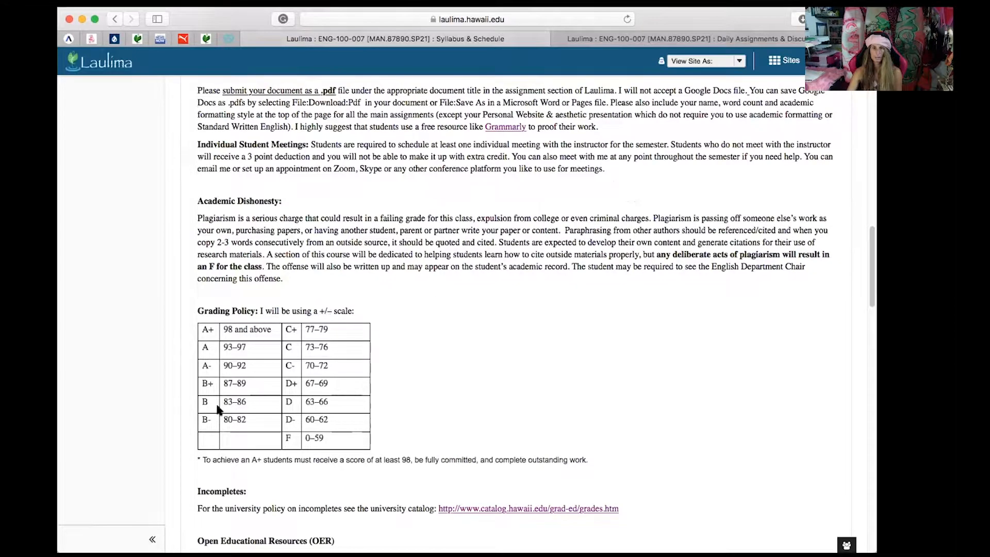
scroll(398, 402, down, 1)
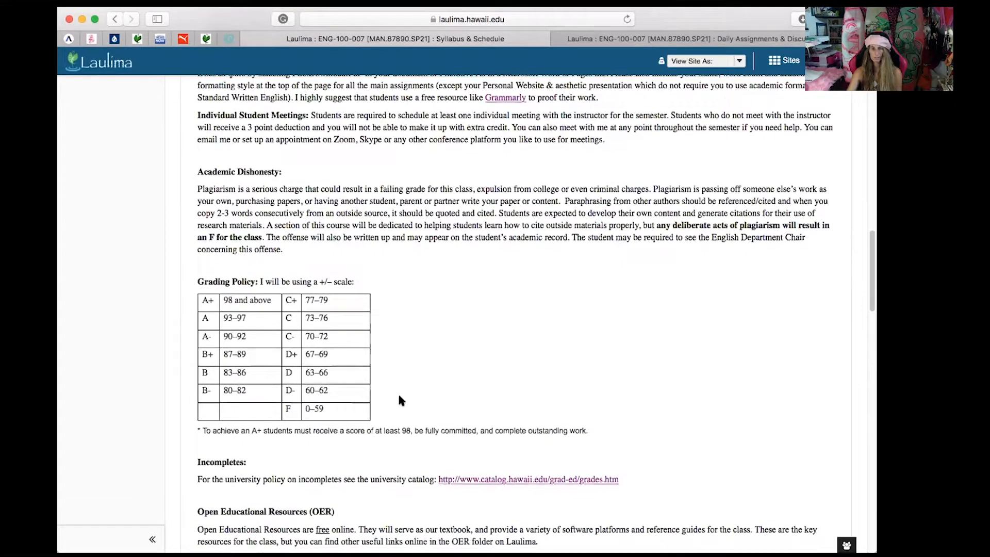
scroll(399, 400, down, 1)
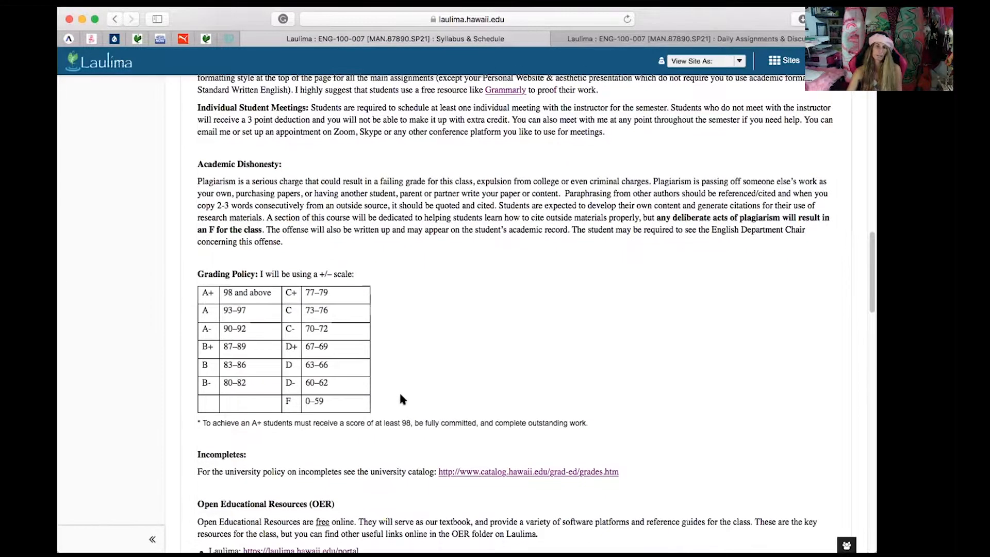
scroll(399, 400, down, 1)
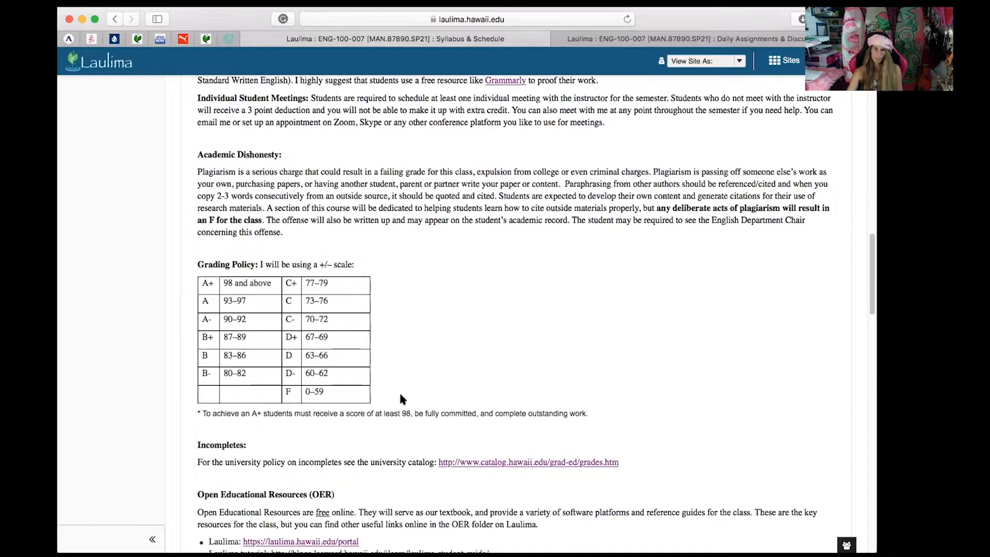
scroll(399, 398, down, 1)
scroll(401, 398, down, 1)
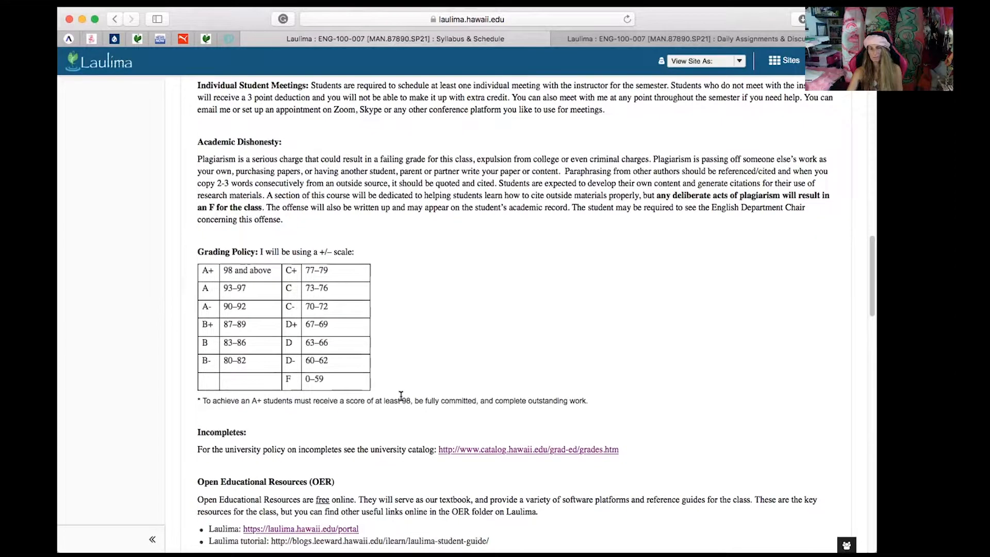
scroll(401, 399, down, 2)
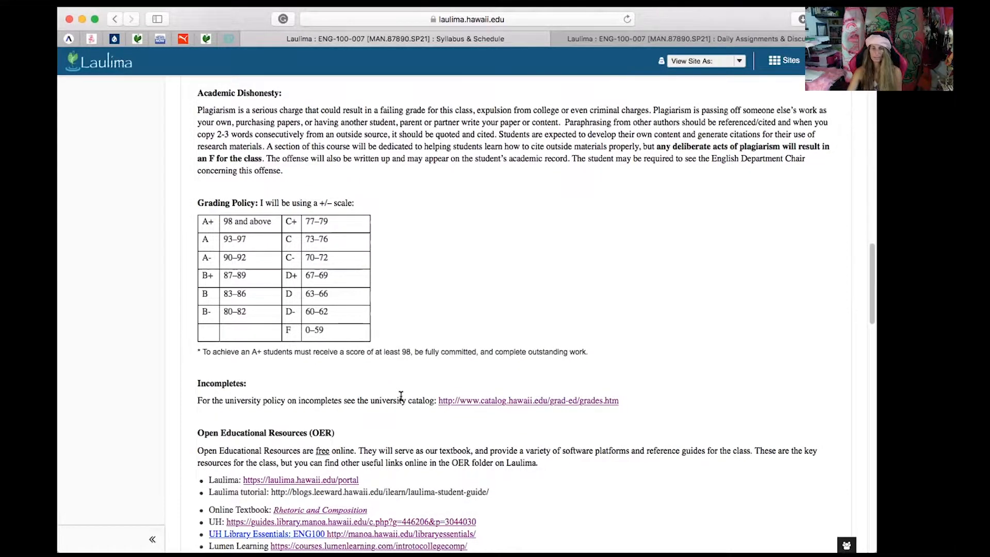
scroll(401, 398, down, 4)
scroll(401, 398, down, 3)
scroll(401, 397, down, 4)
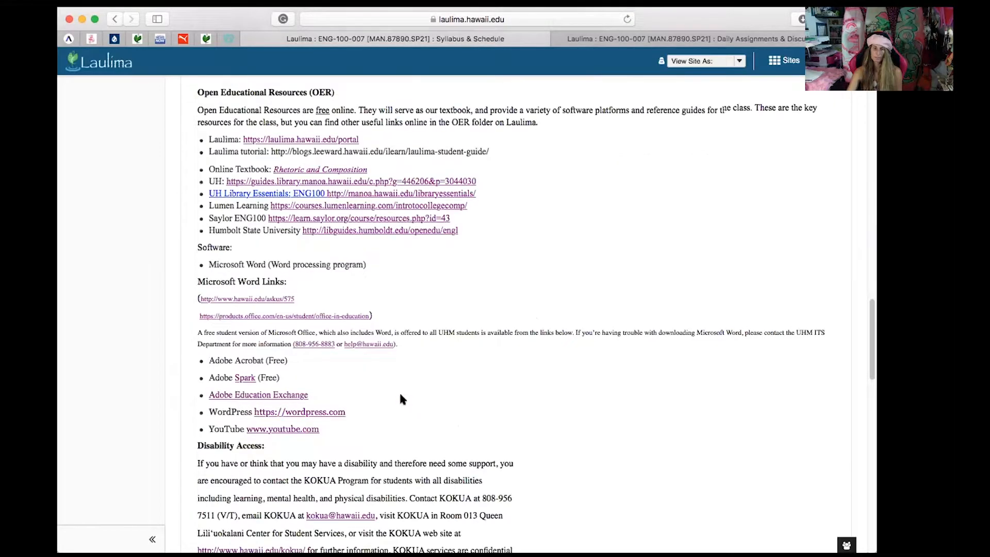
scroll(401, 398, down, 4)
scroll(400, 397, down, 3)
scroll(400, 397, down, 2)
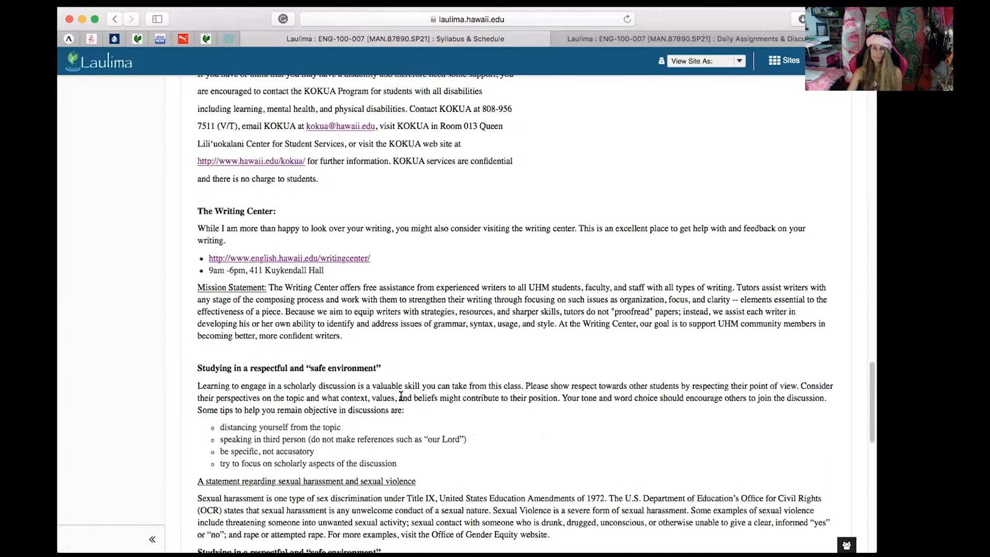
scroll(401, 397, down, 2)
scroll(400, 397, down, 2)
scroll(400, 398, down, 2)
scroll(401, 398, down, 1)
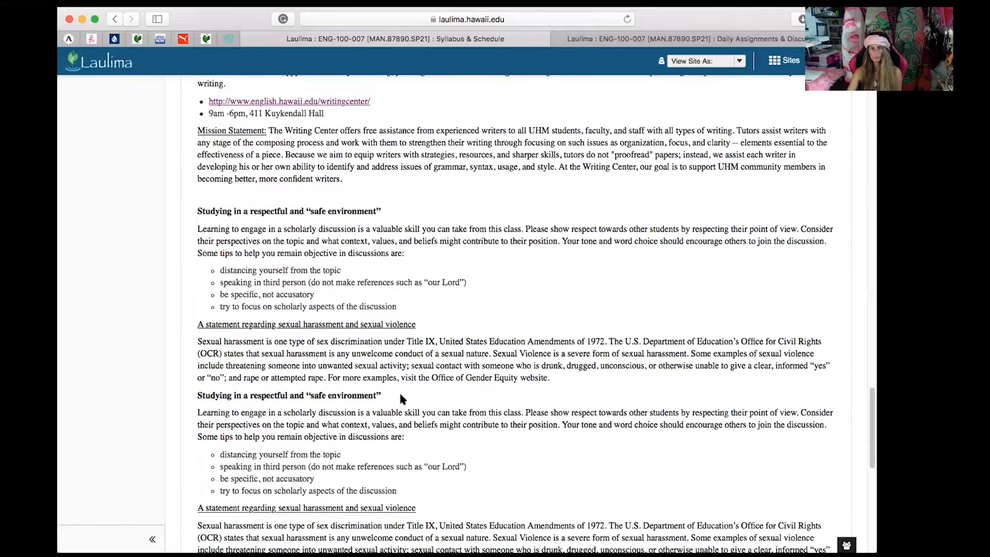
scroll(400, 397, down, 1)
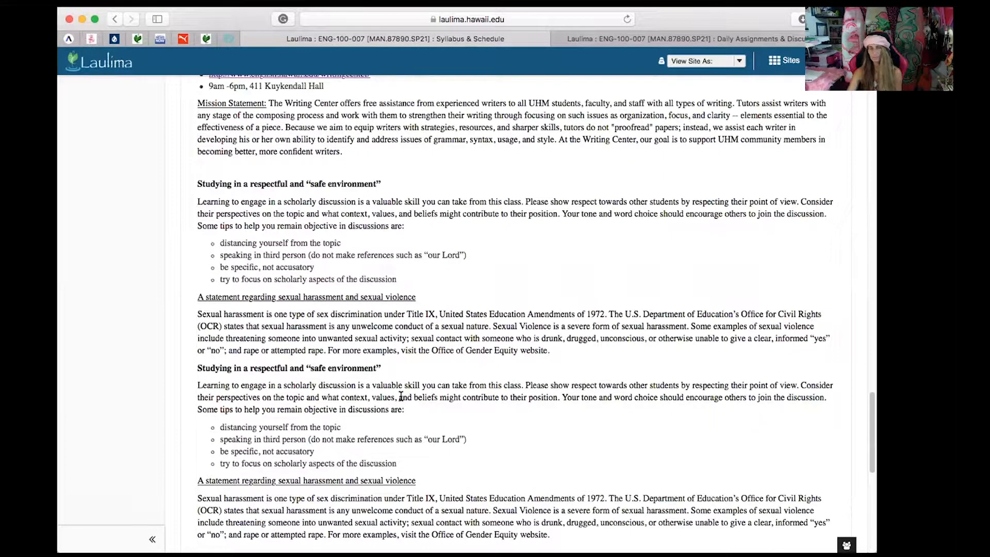
scroll(401, 396, down, 1)
scroll(401, 398, down, 2)
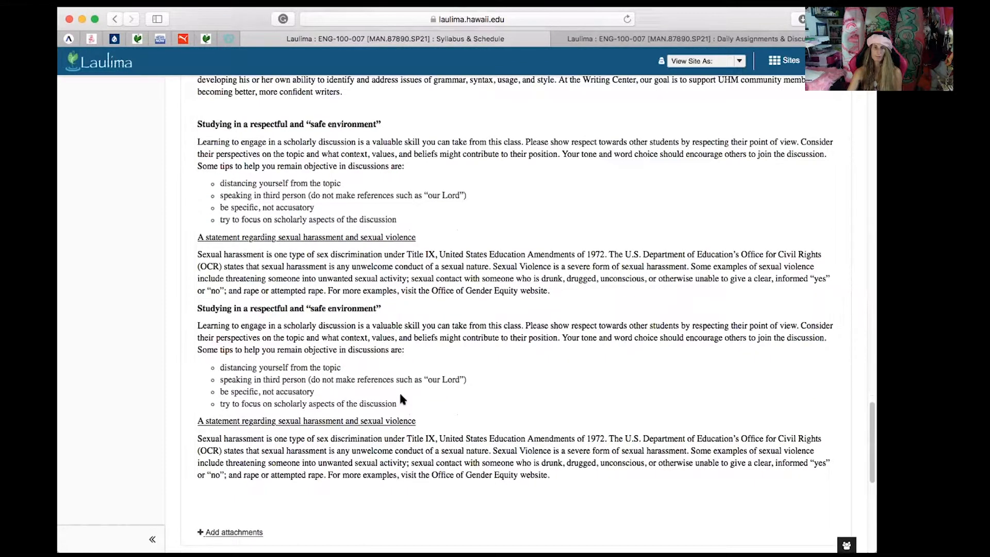
scroll(400, 398, down, 2)
scroll(400, 398, down, 1)
scroll(400, 398, up, 1)
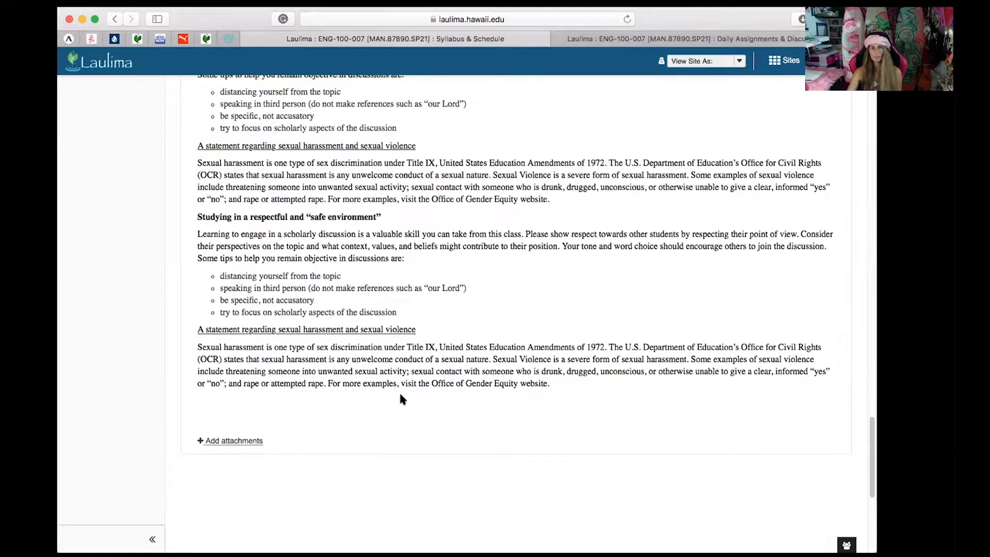
scroll(398, 309, up, 5)
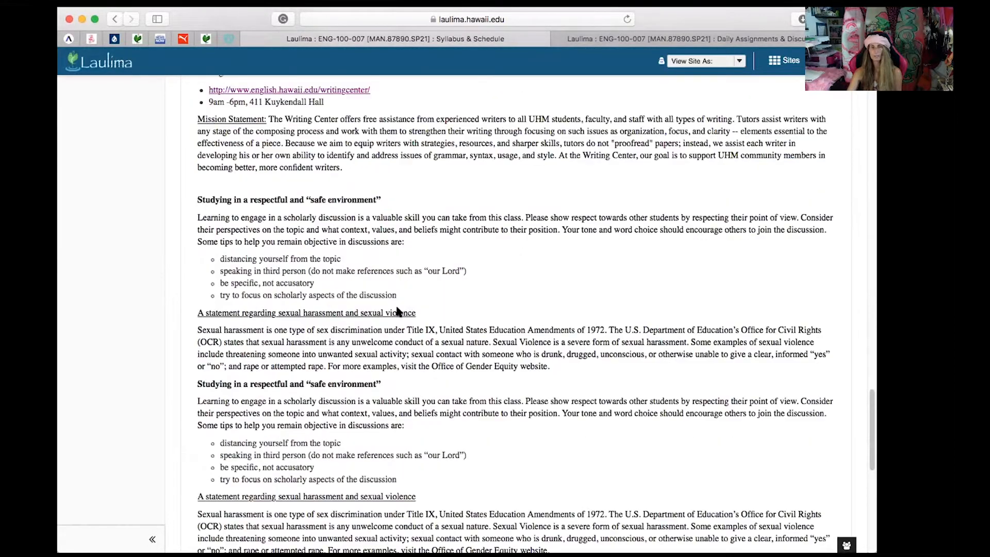
scroll(397, 308, up, 3)
scroll(396, 303, up, 1)
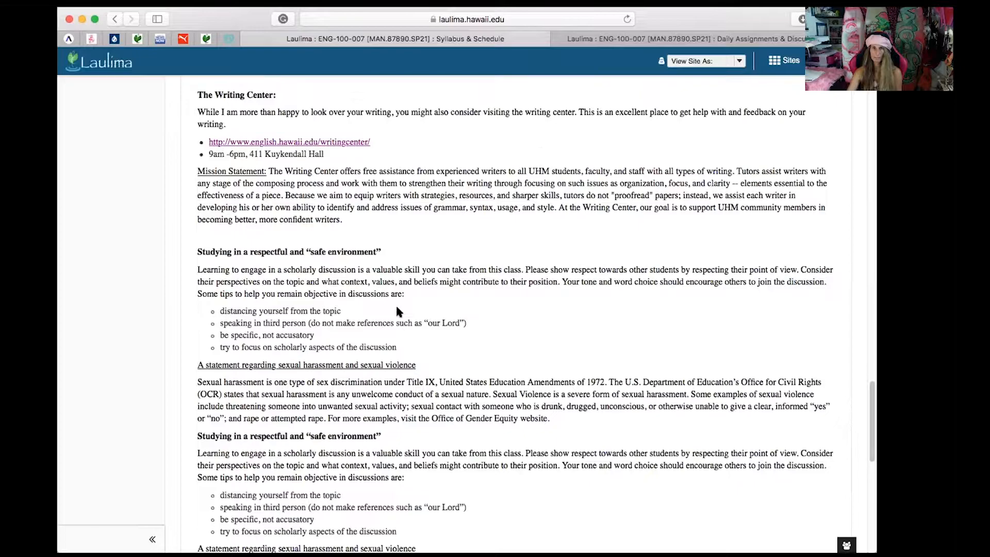
scroll(395, 304, up, 1)
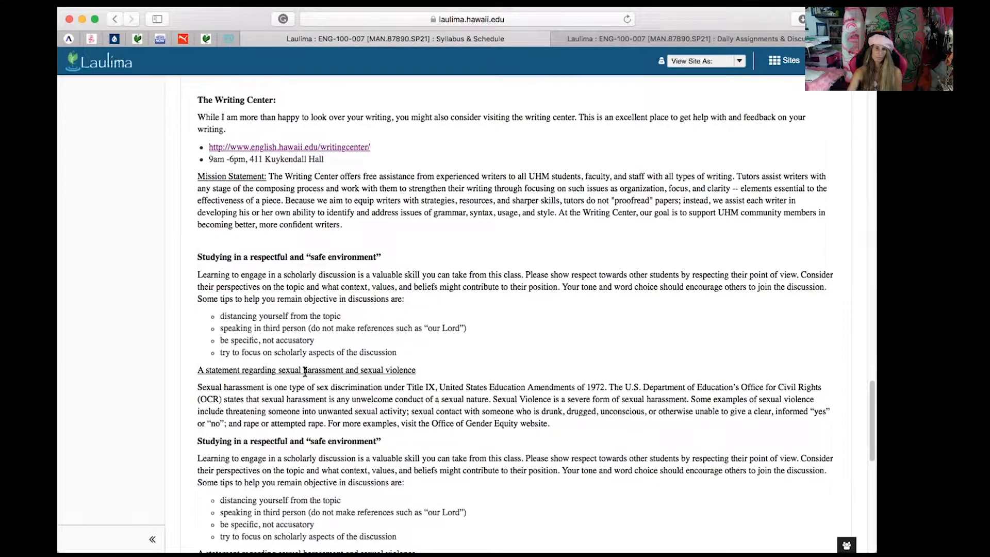
scroll(305, 371, up, 5)
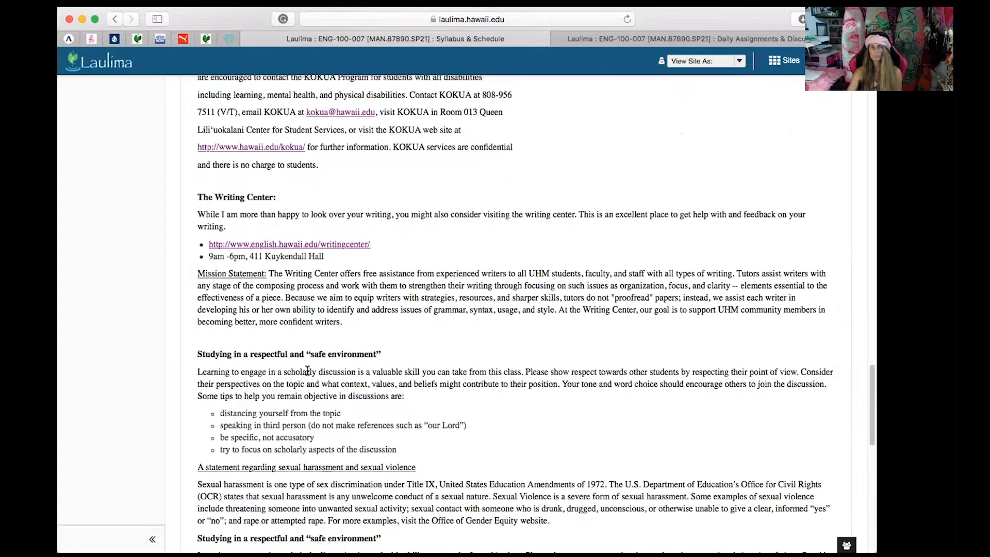
scroll(310, 367, down, 1)
scroll(310, 367, up, 2)
scroll(314, 360, up, 2)
scroll(314, 359, up, 2)
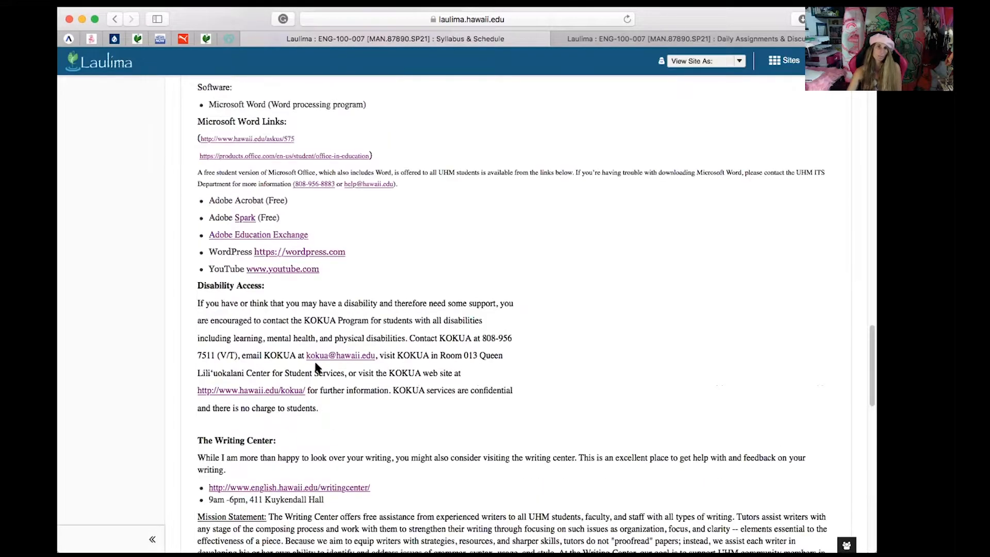
scroll(318, 365, up, 2)
scroll(320, 352, up, 1)
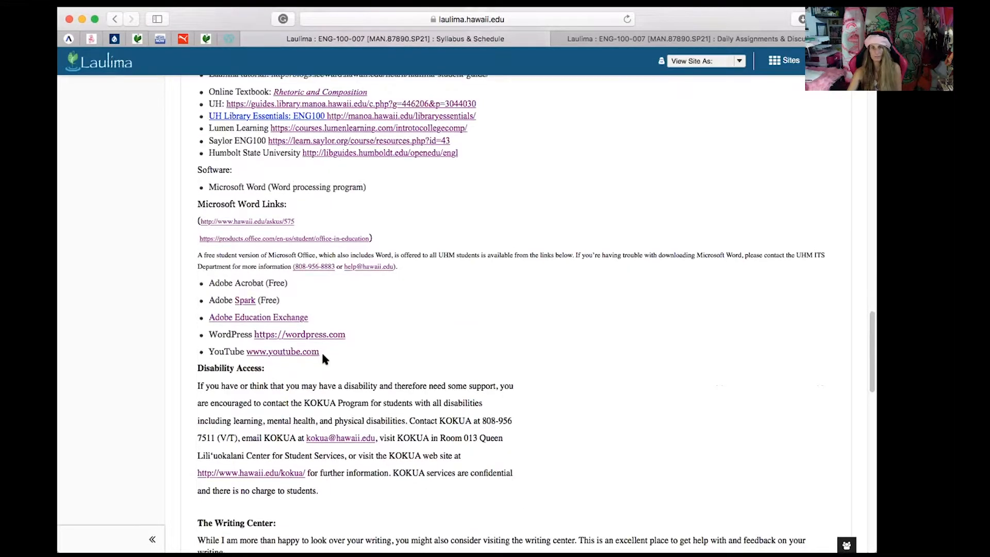
scroll(320, 352, up, 1)
scroll(321, 350, up, 1)
scroll(323, 357, up, 1)
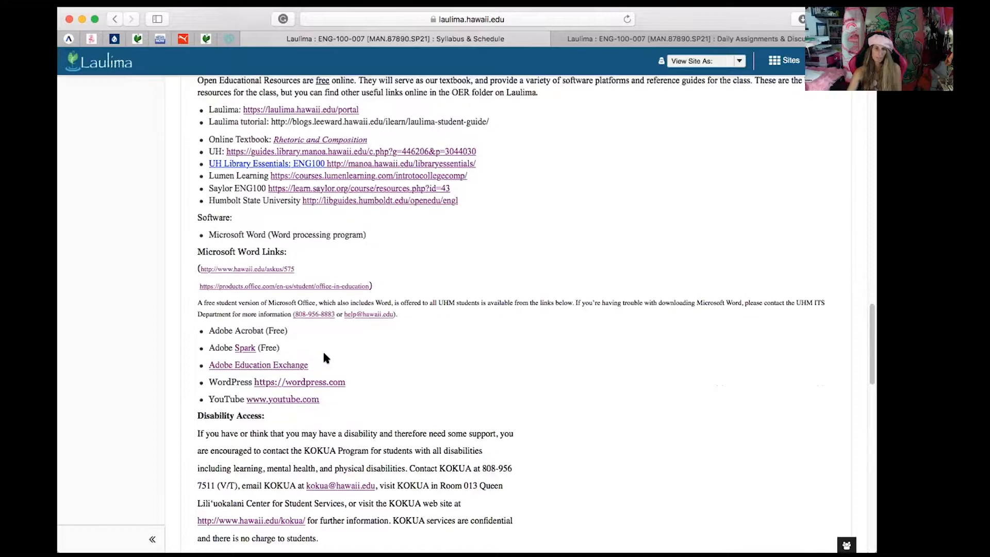
scroll(323, 357, up, 2)
scroll(322, 357, up, 2)
scroll(322, 357, up, 2)
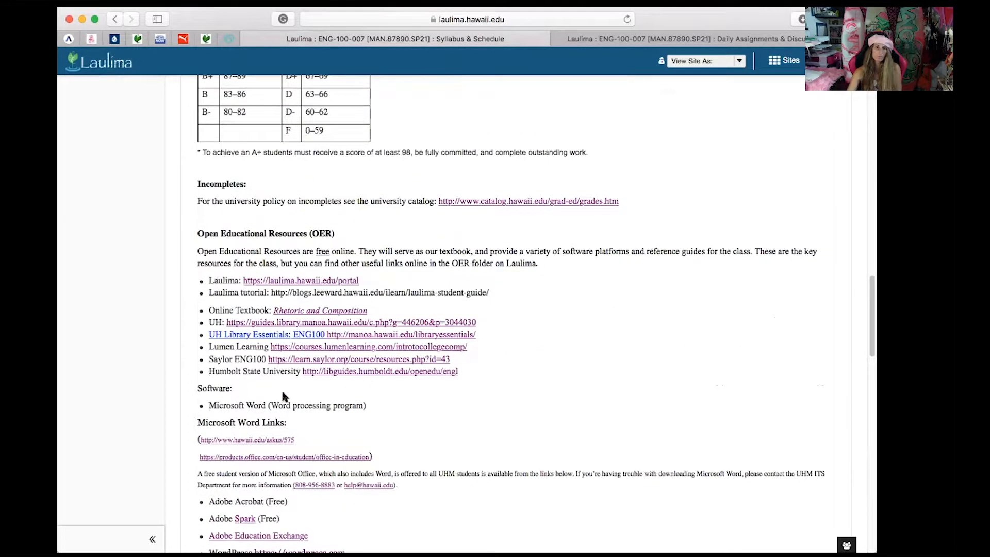
scroll(404, 383, up, 3)
scroll(404, 384, up, 4)
scroll(404, 382, up, 5)
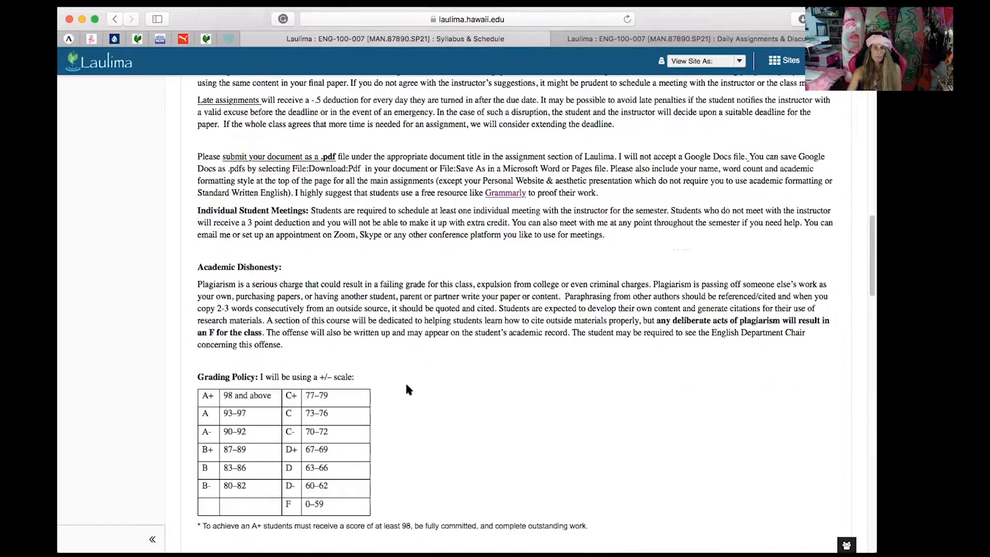
scroll(404, 381, up, 5)
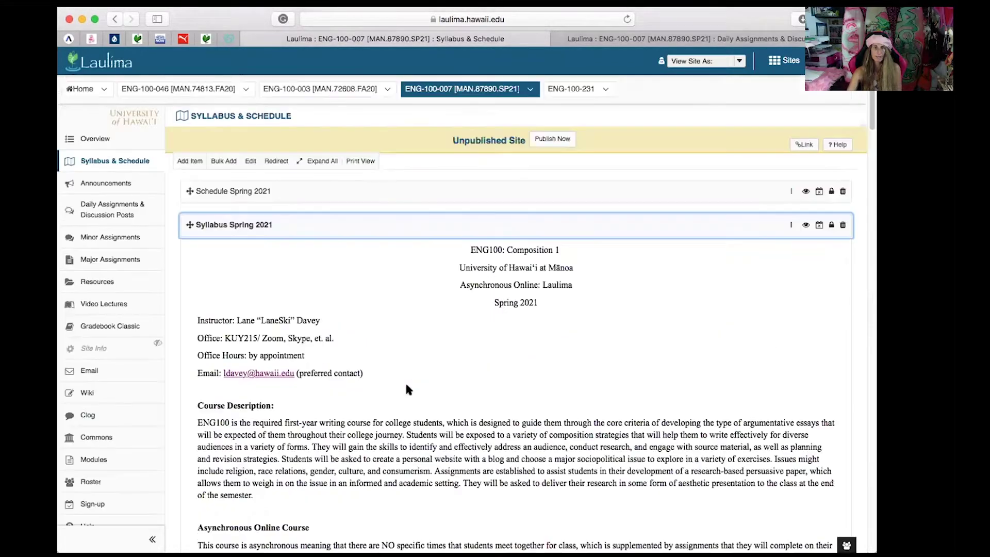
Show the Site Resources listing for the ENG-100-007 course.
click(116, 279)
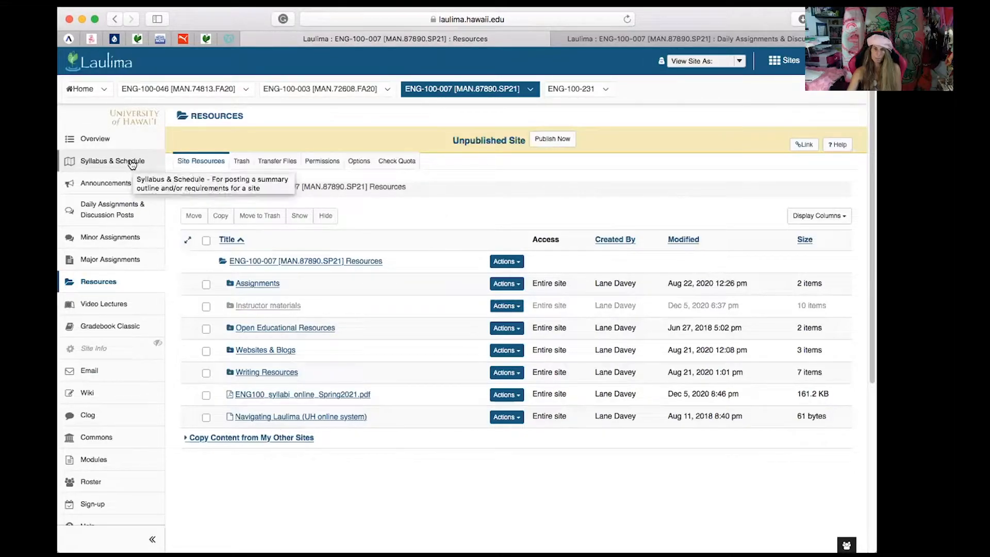
Browse the Video Lectures page's writing resources and ENG100 Composition I video grid.
click(104, 303)
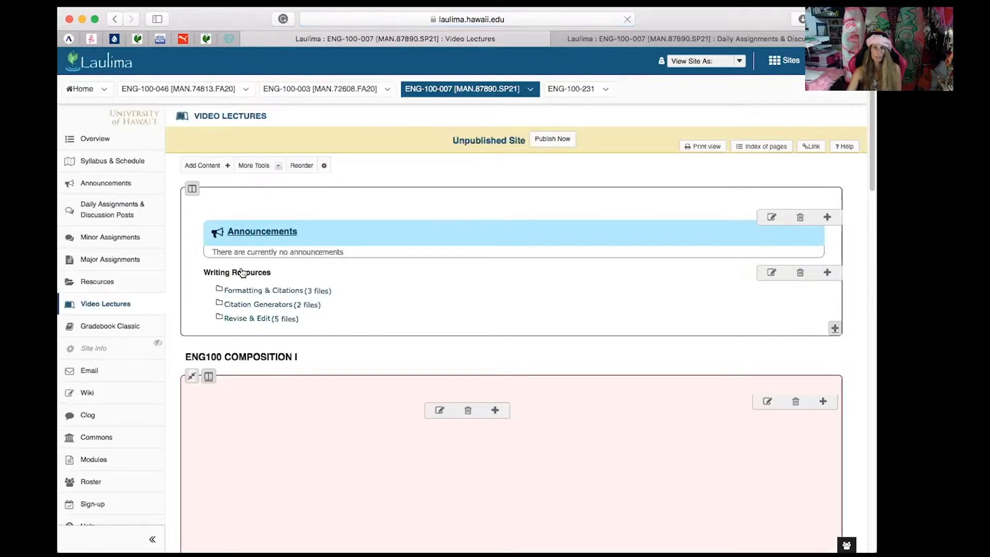
scroll(243, 269, down, 4)
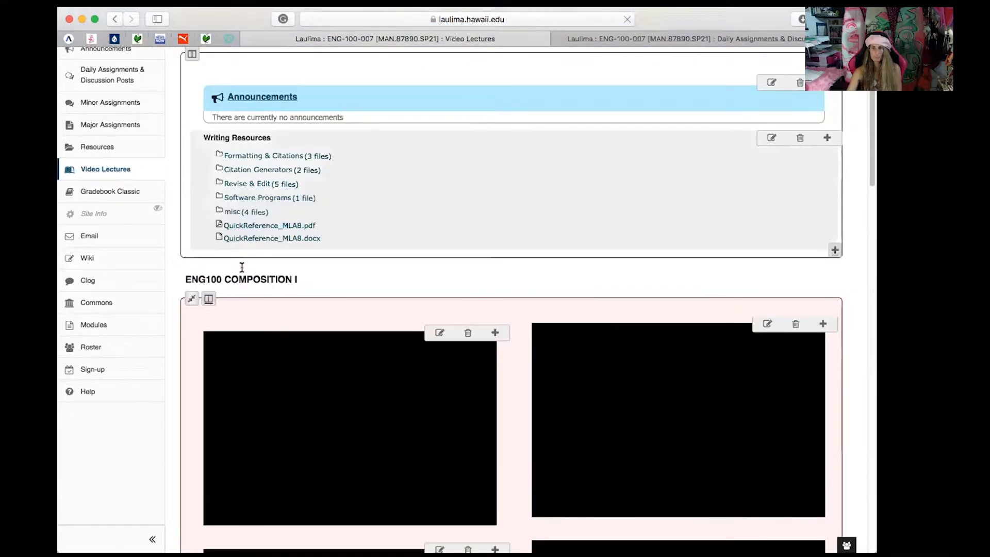
scroll(243, 270, down, 2)
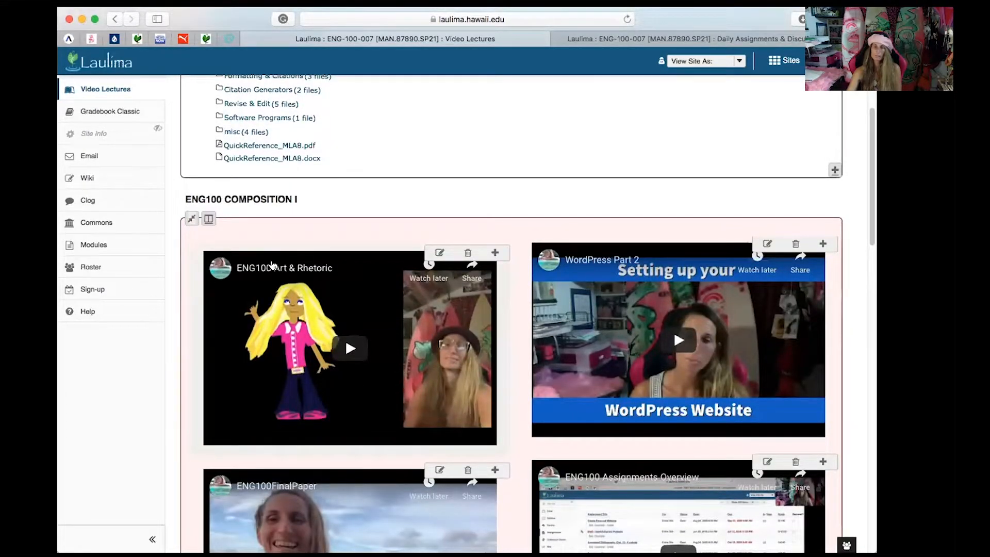
scroll(281, 286, down, 2)
scroll(281, 286, down, 2)
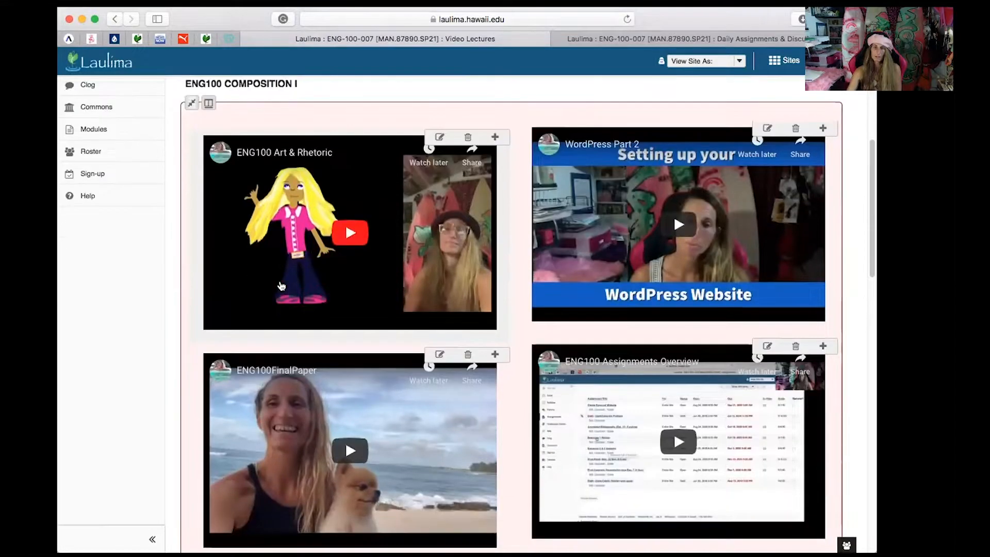
scroll(280, 286, down, 2)
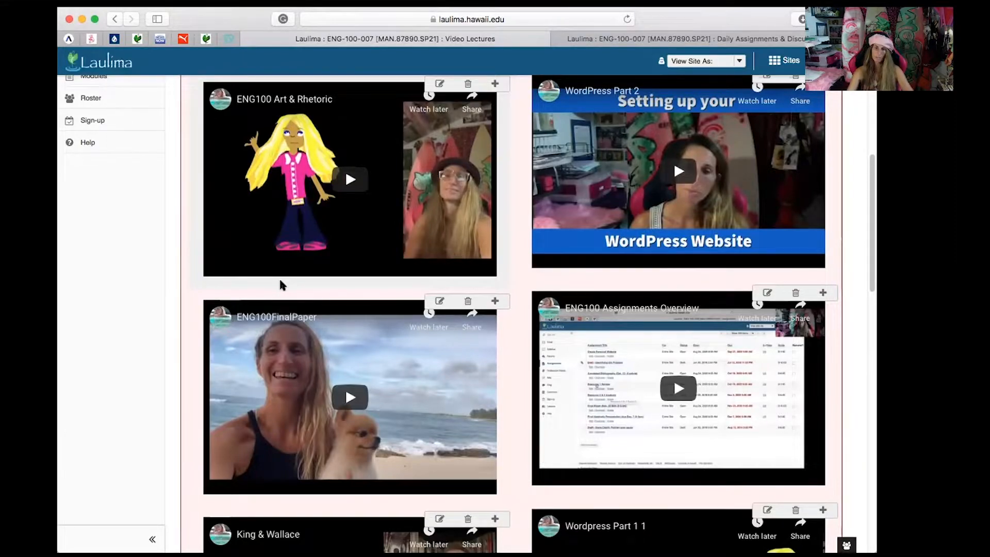
scroll(279, 284, down, 3)
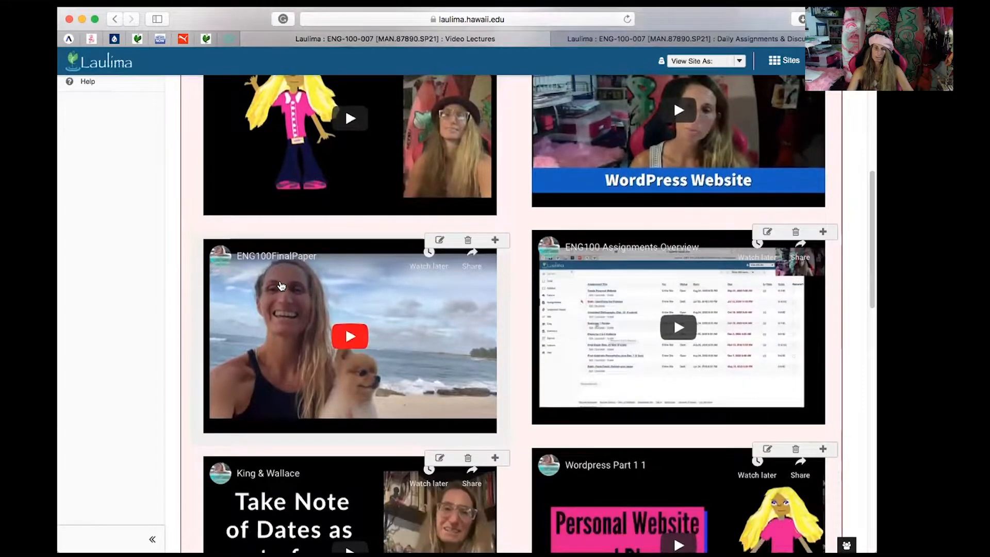
scroll(280, 284, down, 3)
scroll(281, 284, down, 3)
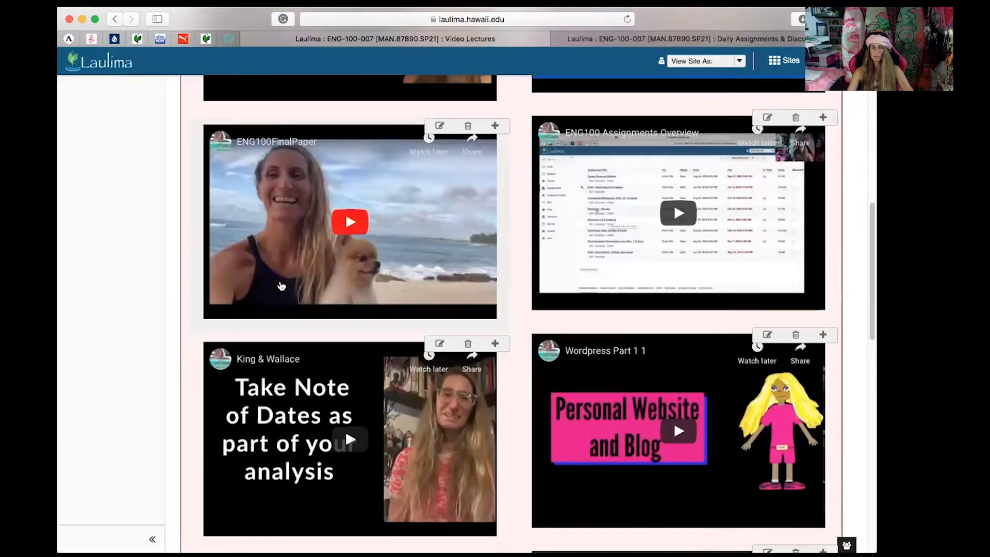
scroll(281, 285, down, 2)
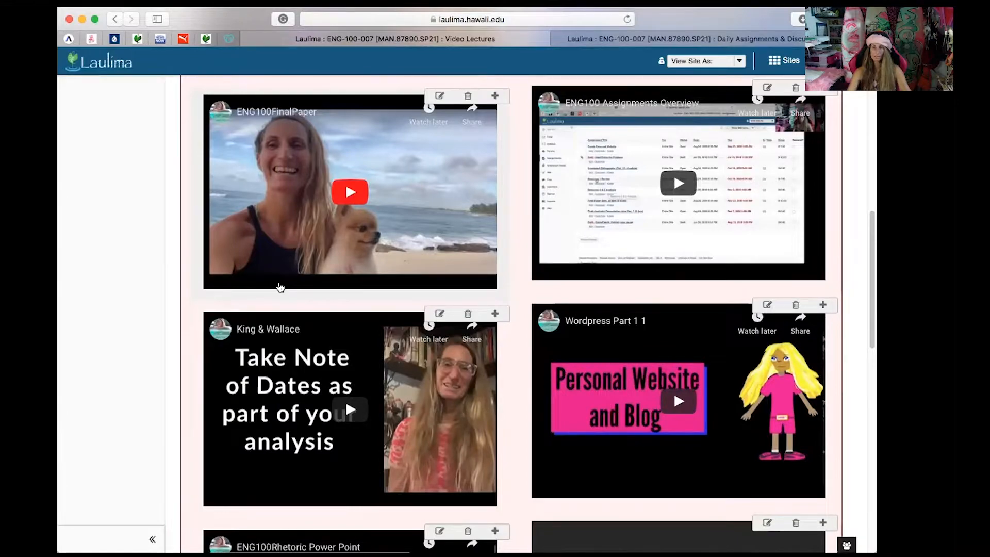
scroll(280, 287, down, 1)
scroll(280, 287, down, 1)
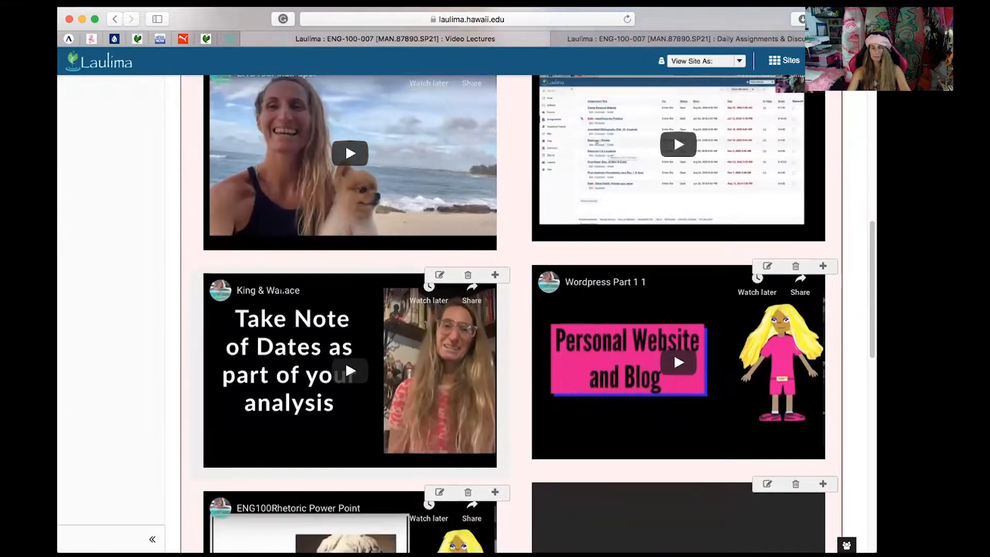
scroll(280, 287, down, 3)
scroll(280, 287, down, 3)
scroll(280, 287, down, 3)
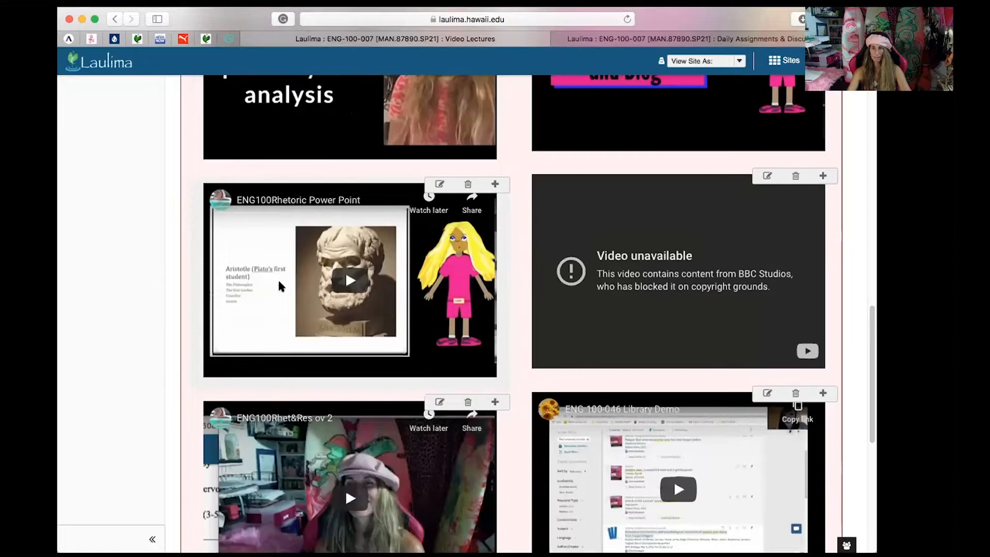
scroll(277, 278, down, 2)
scroll(278, 277, down, 3)
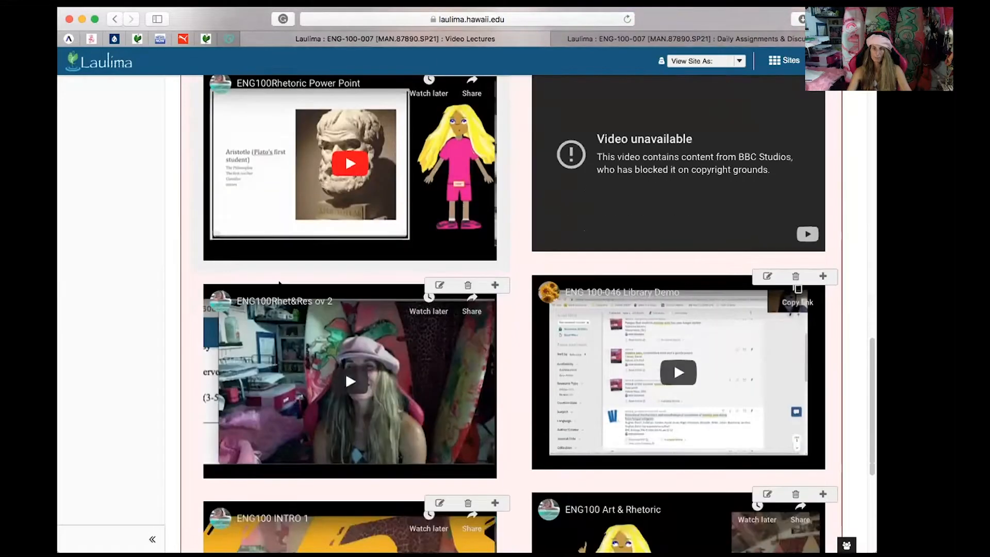
scroll(280, 287, down, 2)
scroll(281, 287, down, 2)
scroll(280, 287, down, 2)
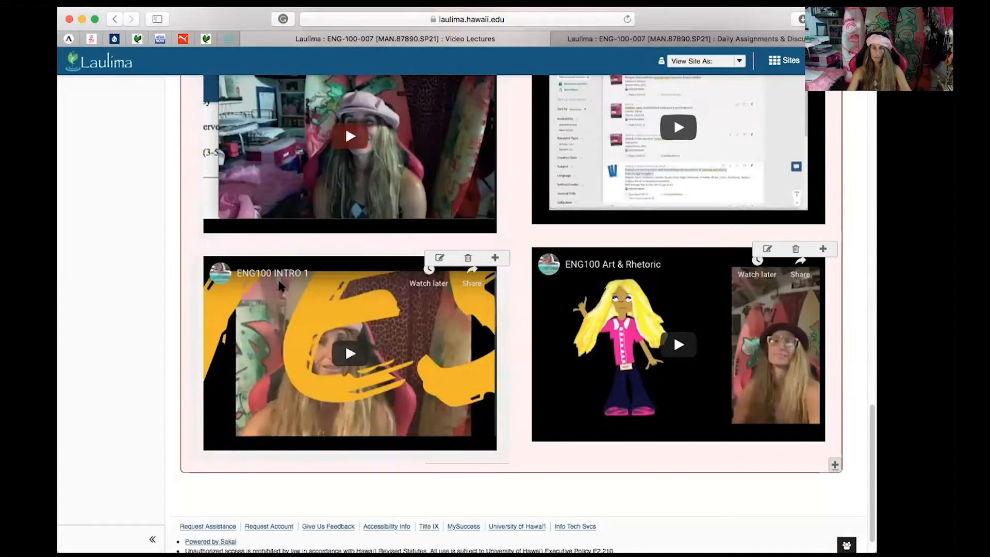
scroll(280, 286, up, 3)
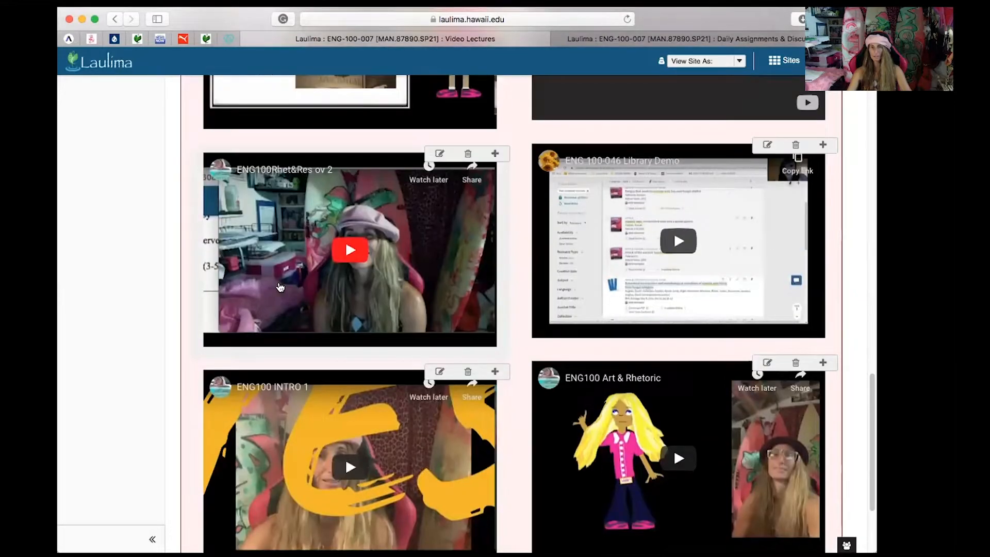
scroll(280, 287, up, 1)
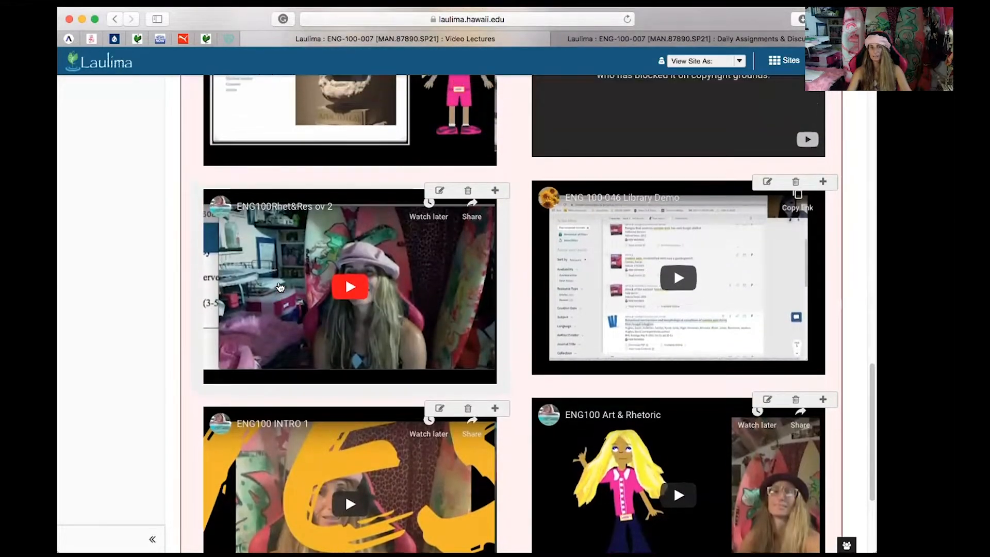
scroll(280, 287, up, 2)
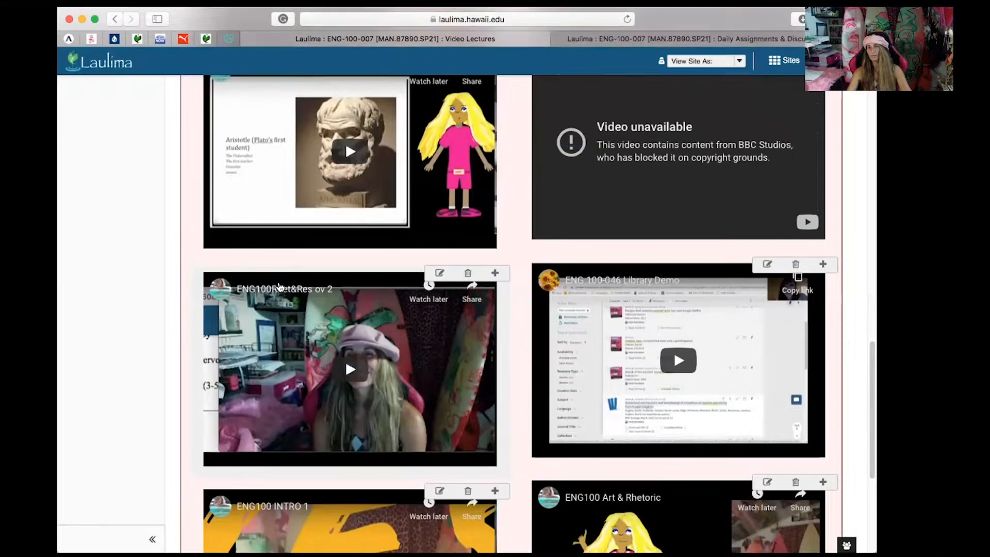
scroll(280, 287, up, 1)
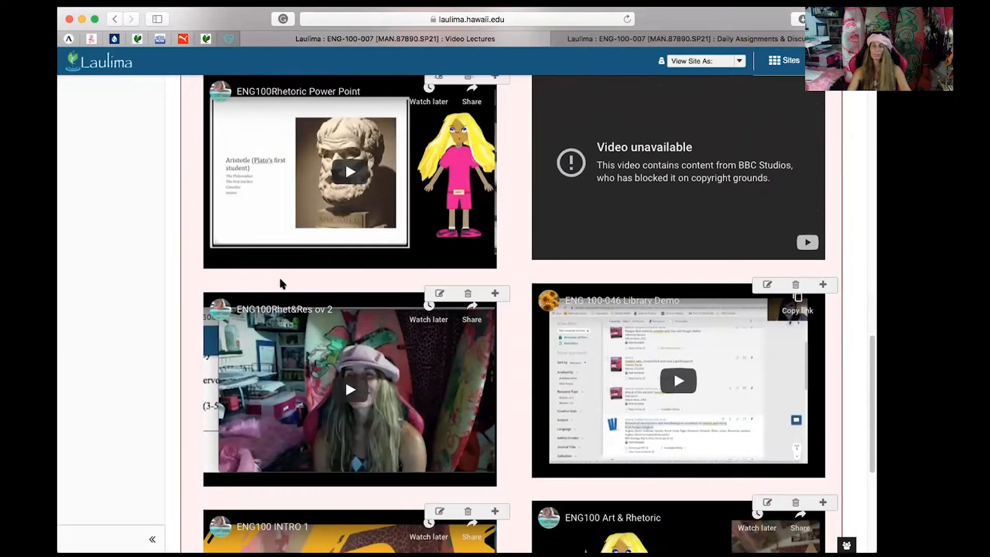
scroll(280, 286, up, 3)
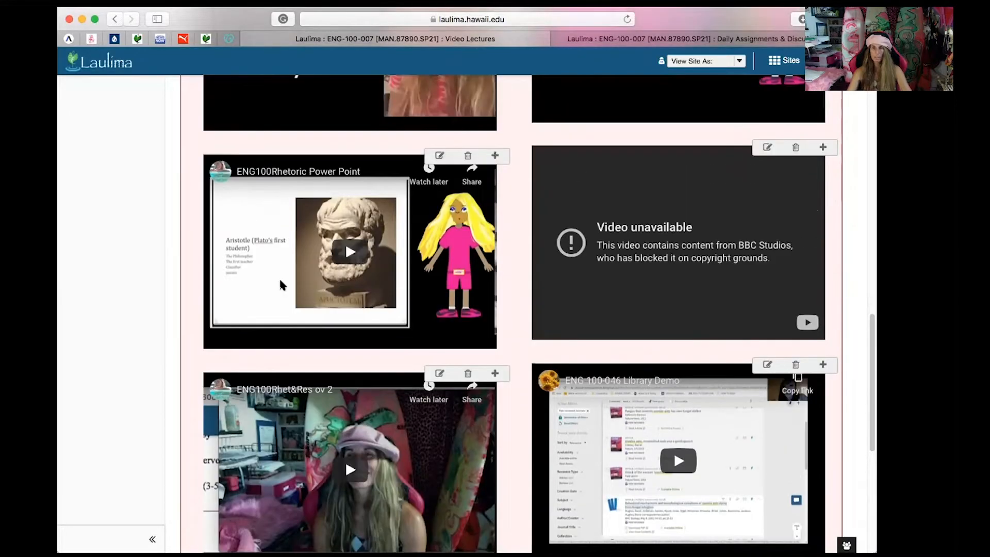
scroll(281, 287, up, 5)
scroll(280, 286, up, 4)
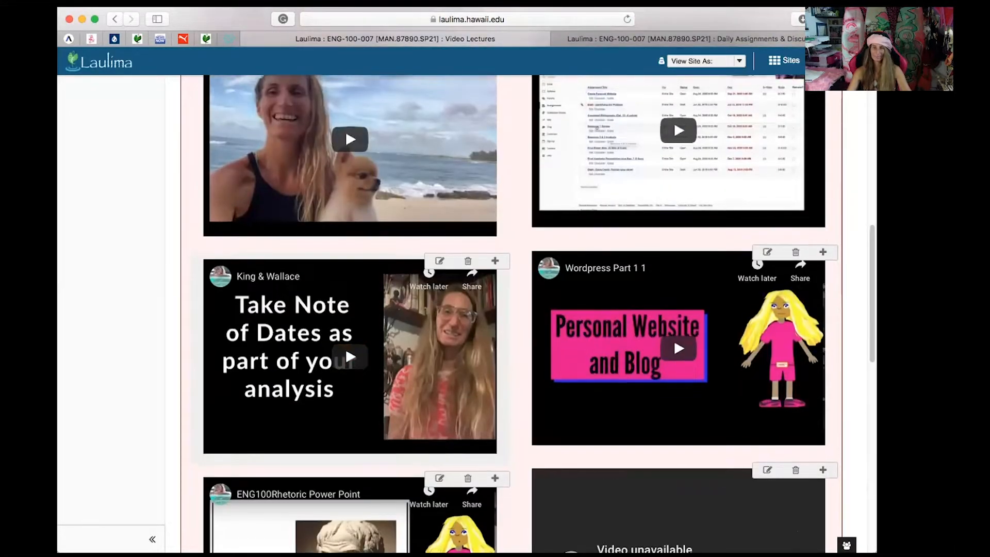
scroll(280, 287, up, 5)
scroll(281, 287, up, 4)
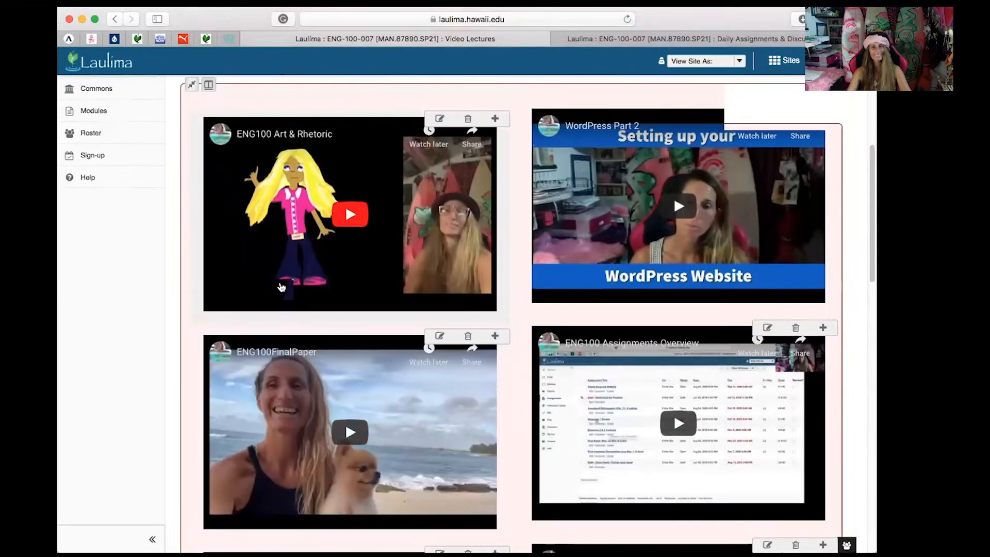
scroll(280, 287, up, 3)
scroll(281, 287, up, 5)
scroll(281, 287, up, 3)
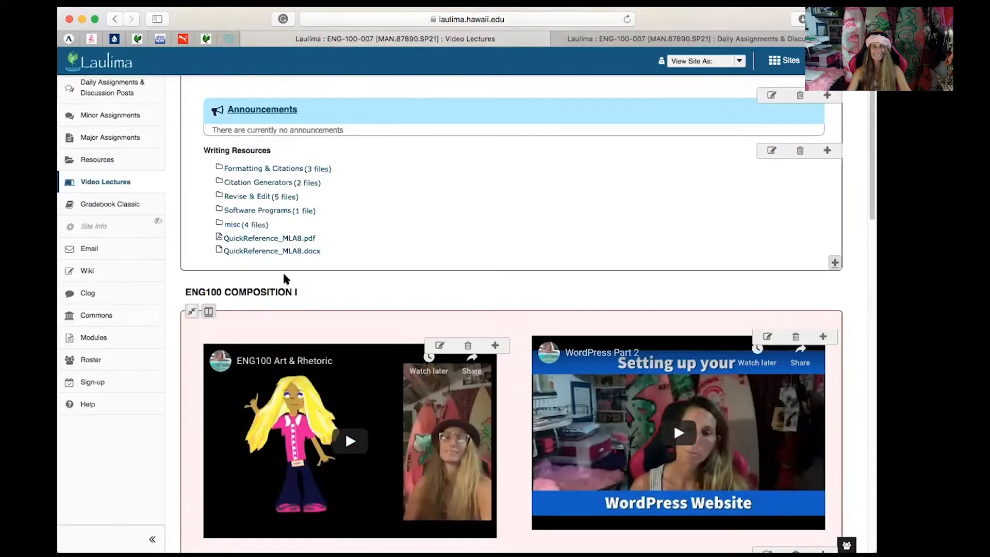
scroll(282, 280, up, 1)
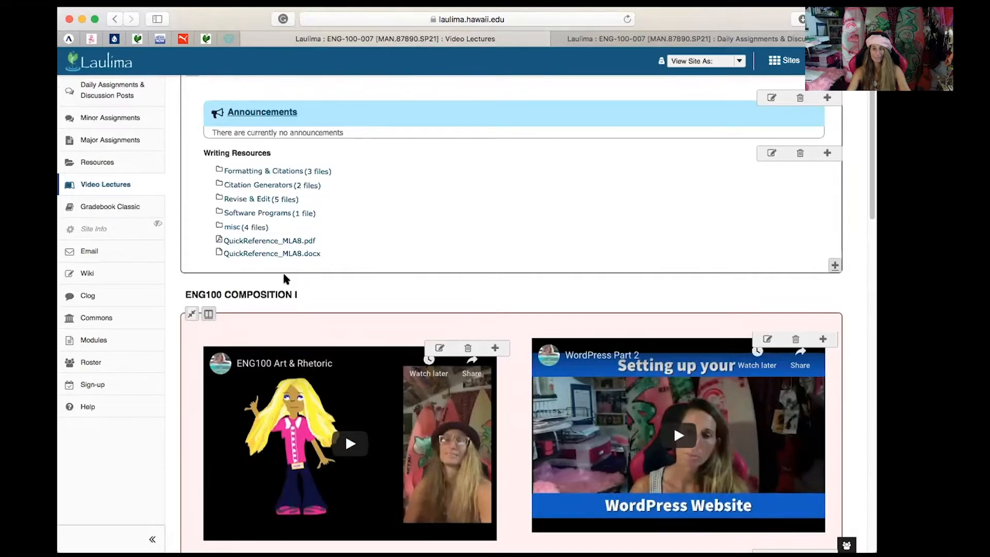
scroll(283, 279, up, 1)
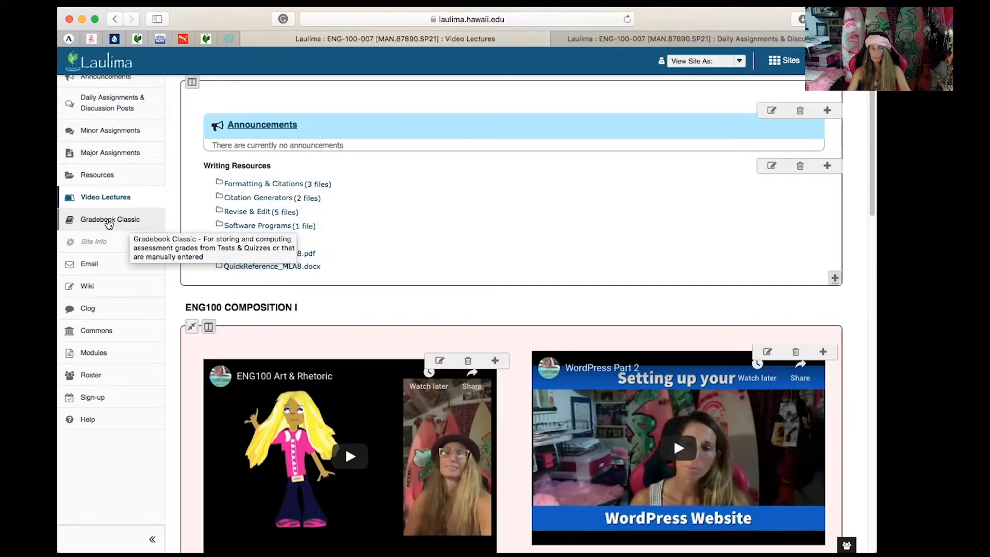
Go to Gradebook Classic from the course sidebar.
click(109, 222)
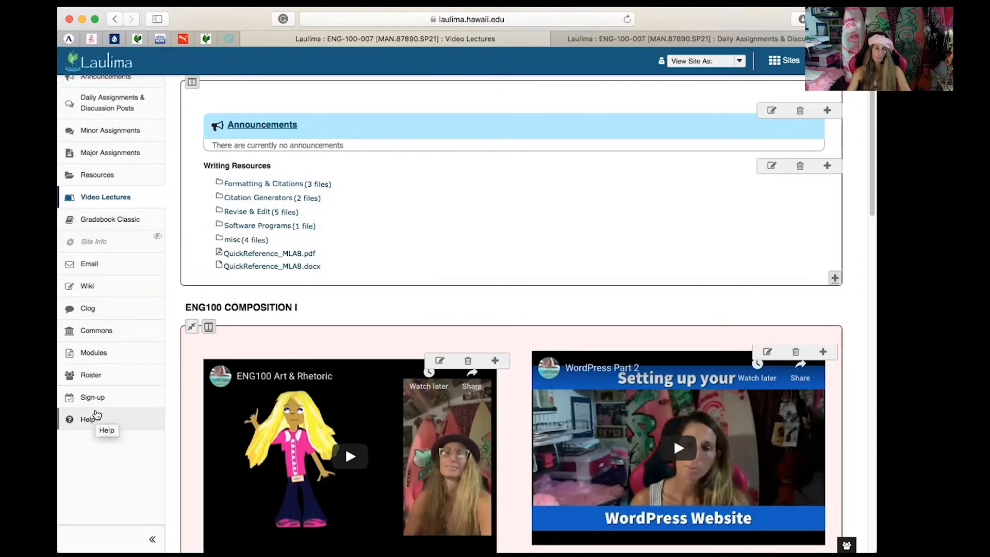
scroll(101, 399, up, 3)
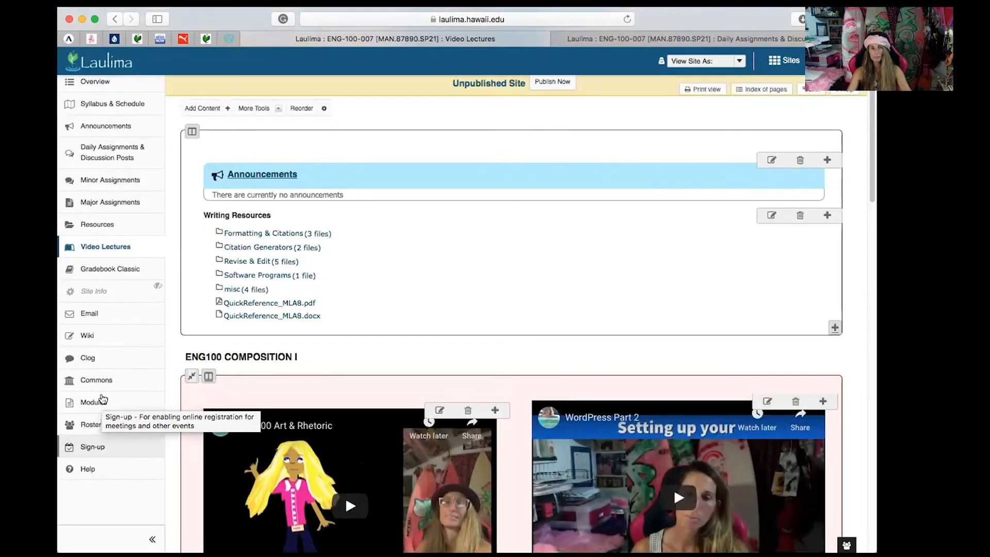